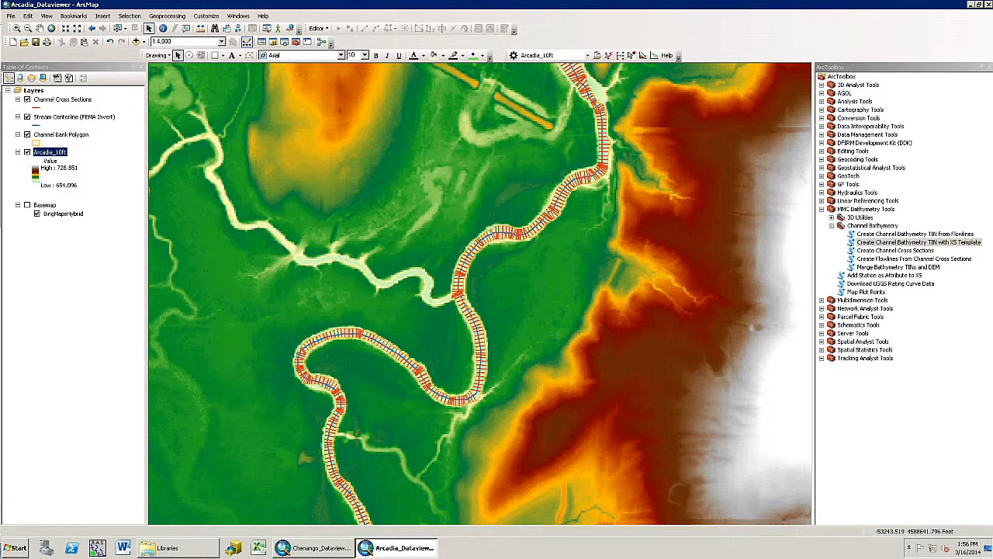
# Open the Create Channel Bathymetry TIN with XS Template tool and review the help for its input features, surface and template type.
pyautogui.click(82, 102)
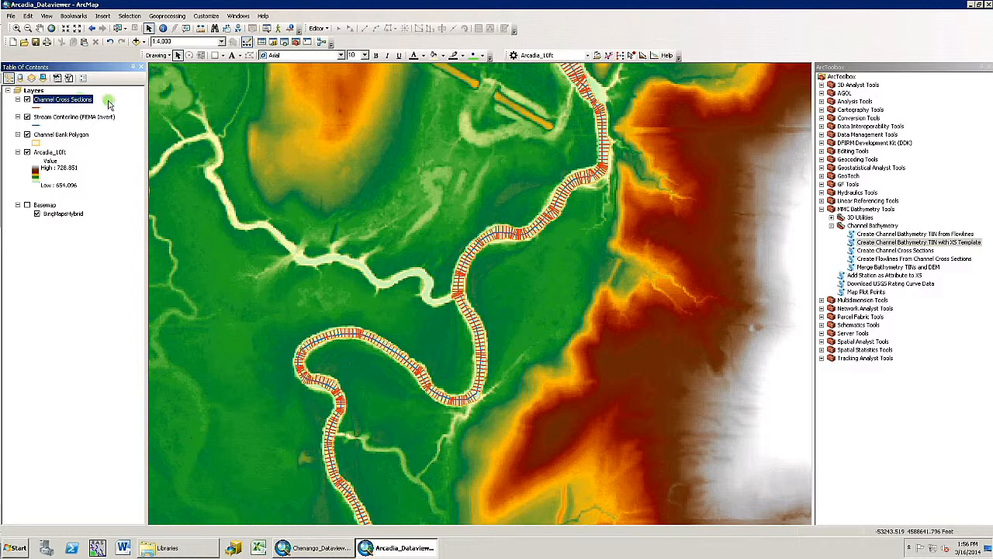
pyautogui.doubleClick(899, 243)
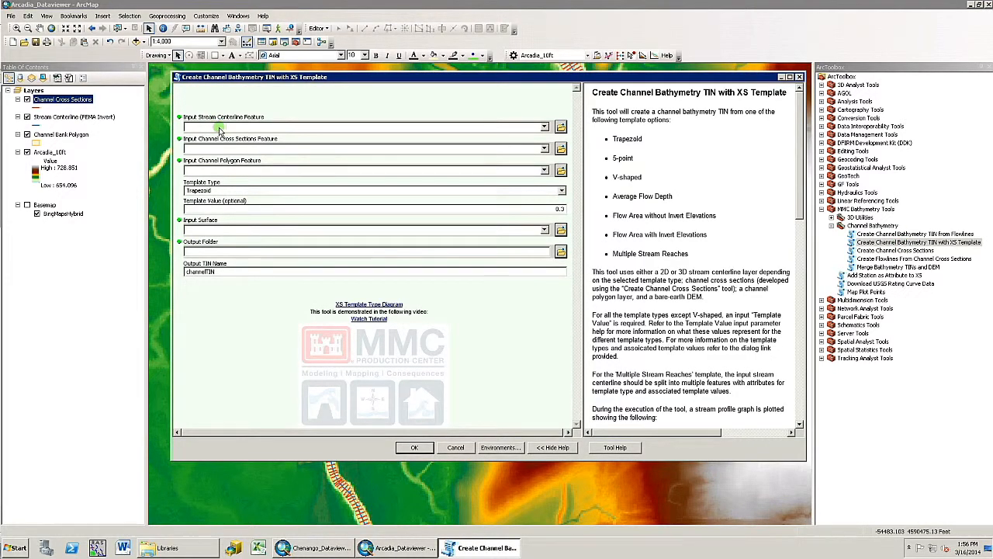
pyautogui.click(219, 129)
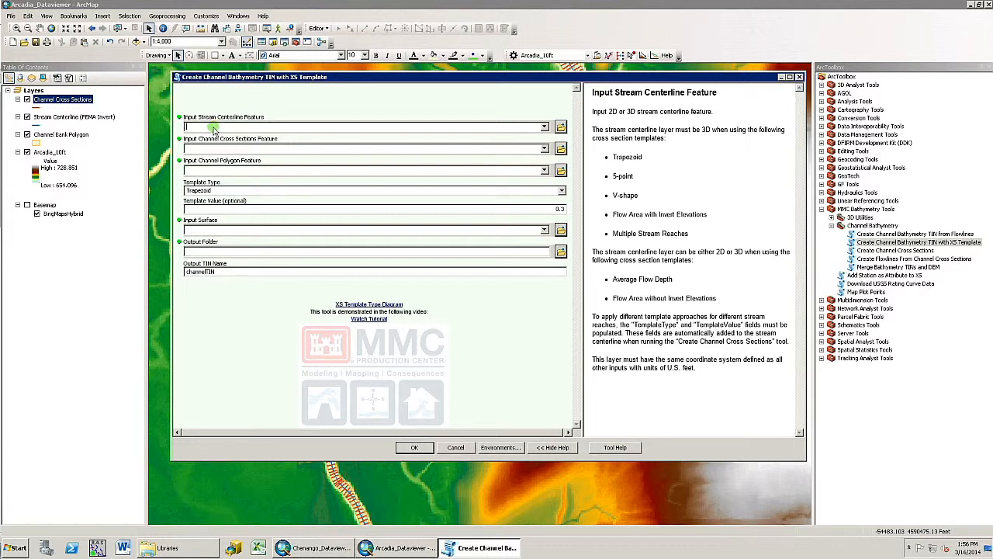
pyautogui.click(220, 152)
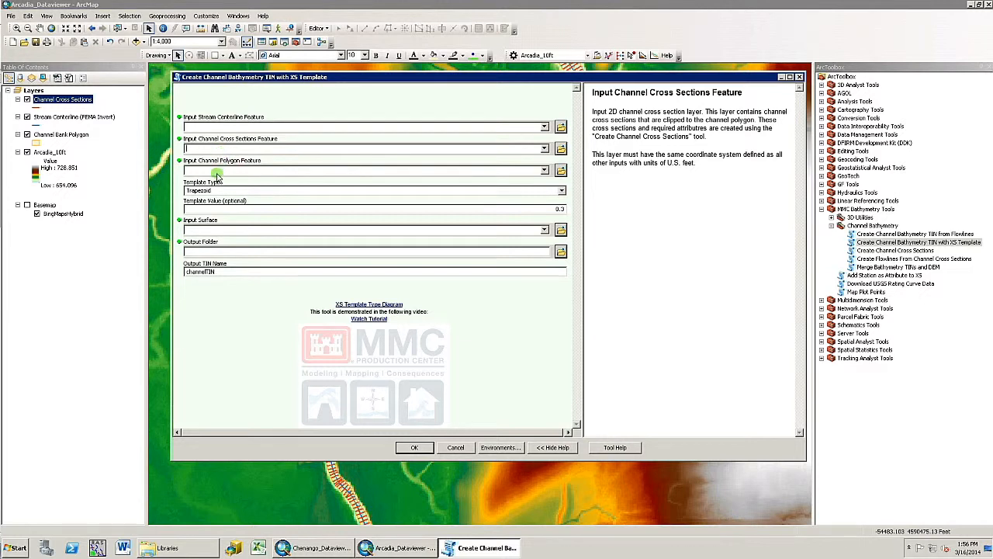
pyautogui.click(219, 172)
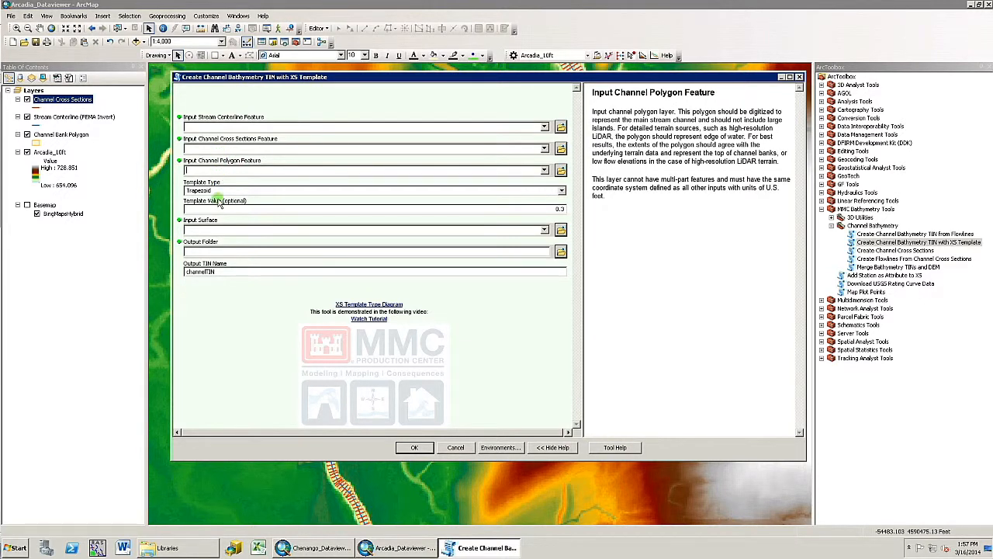
pyautogui.click(210, 229)
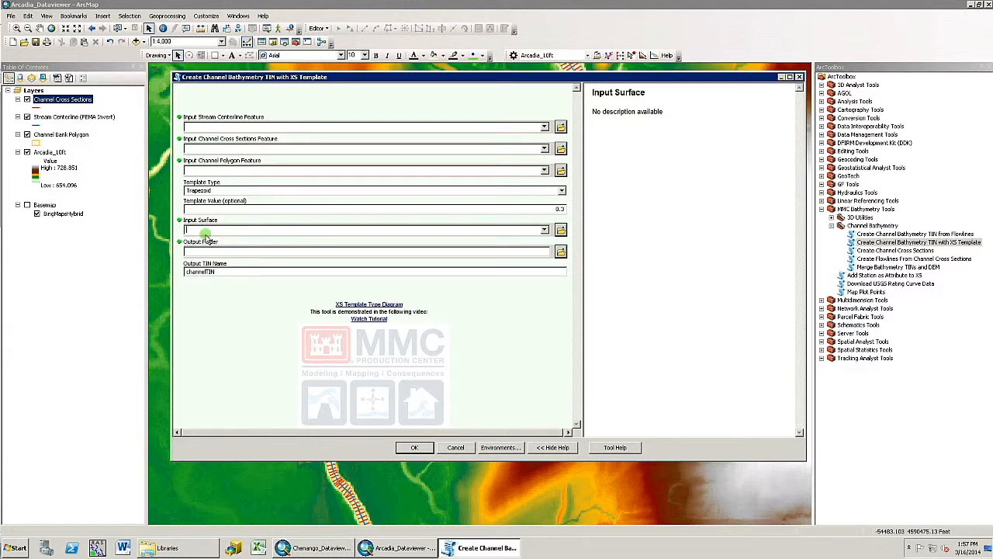
pyautogui.click(242, 192)
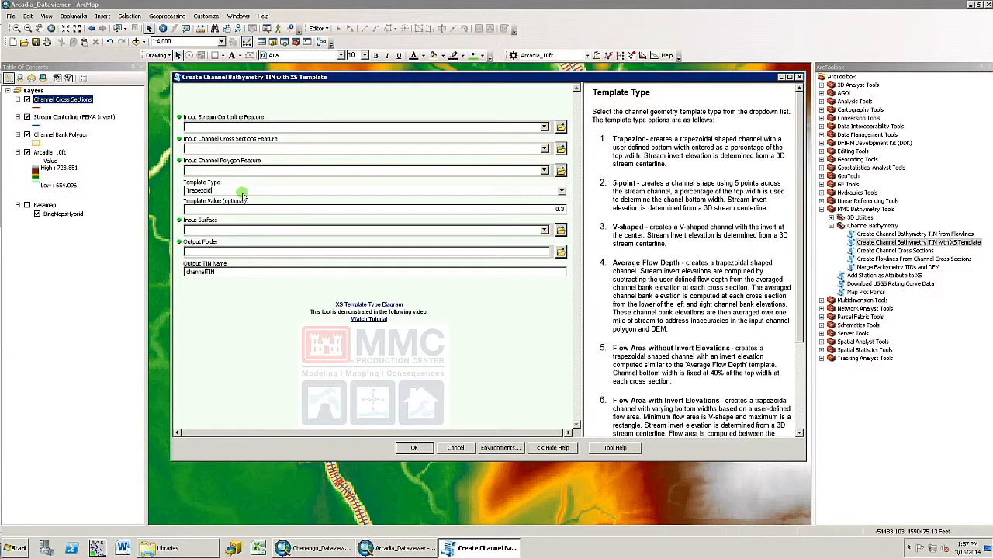
# Set the tool's stream centerline to Stream Centerline (FEMA Invert), cross sections to Channel Cross Sections and channel polygon to Channel Bank Polygon.
pyautogui.click(205, 100)
pyautogui.click(77, 115)
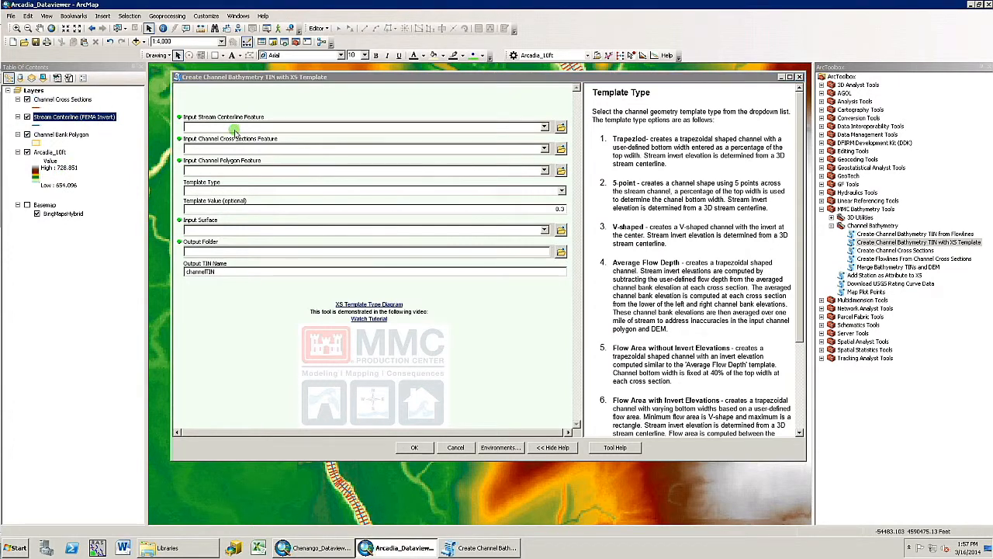
pyautogui.moveTo(78, 116); pyautogui.dragTo(234, 131)
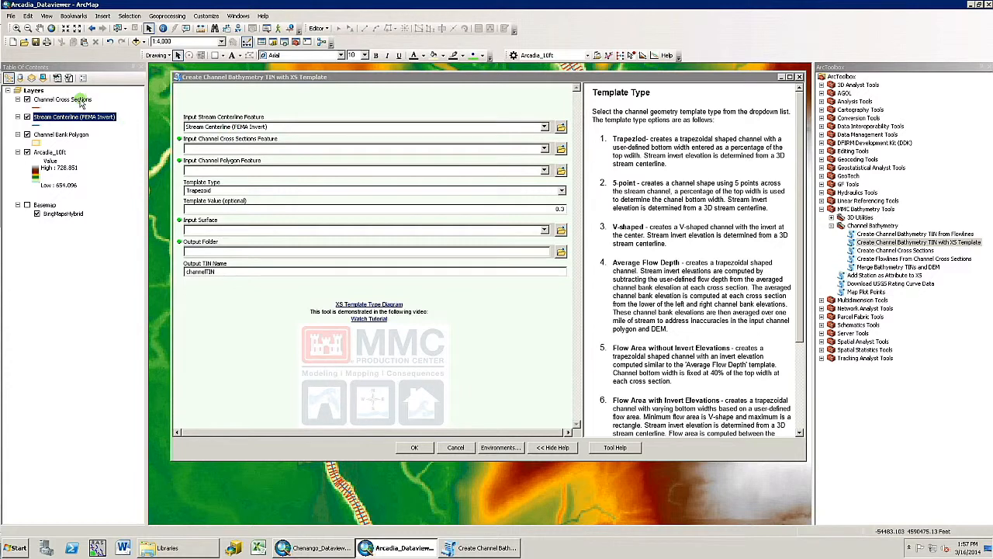
pyautogui.moveTo(82, 104); pyautogui.dragTo(215, 149)
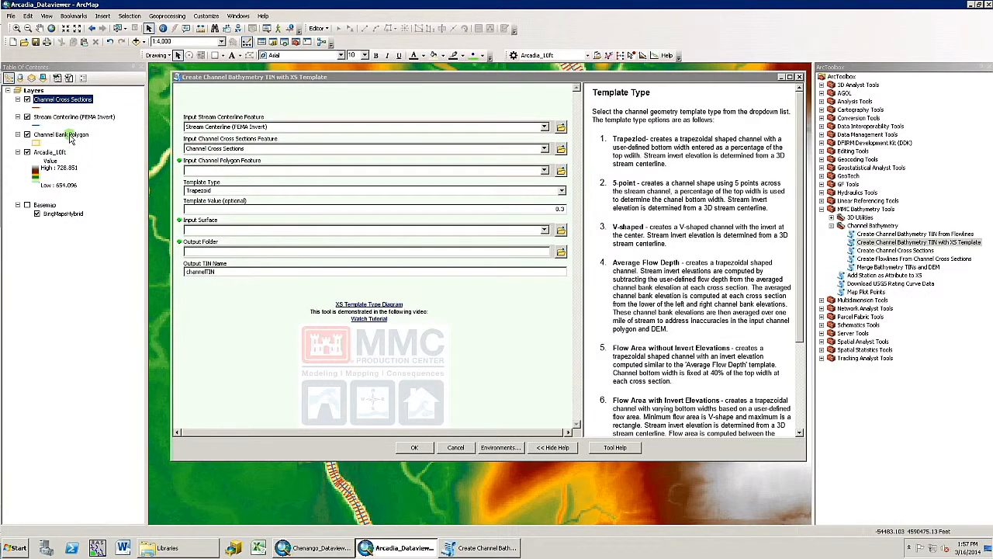
pyautogui.moveTo(71, 139); pyautogui.dragTo(240, 180)
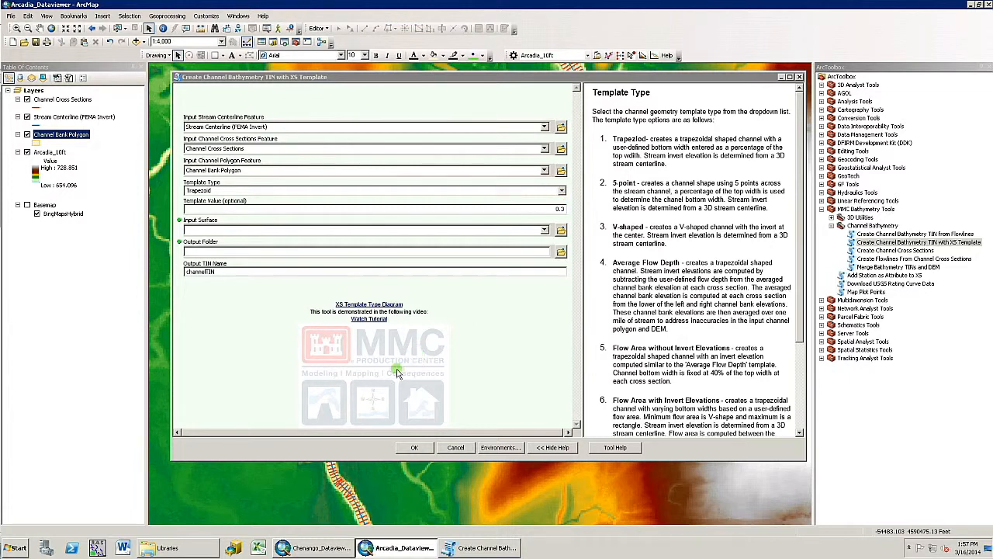
# Open the XS Template Type Diagram and examine the Trapezoid, 5-Point and V-Shape templates.
pyautogui.click(379, 306)
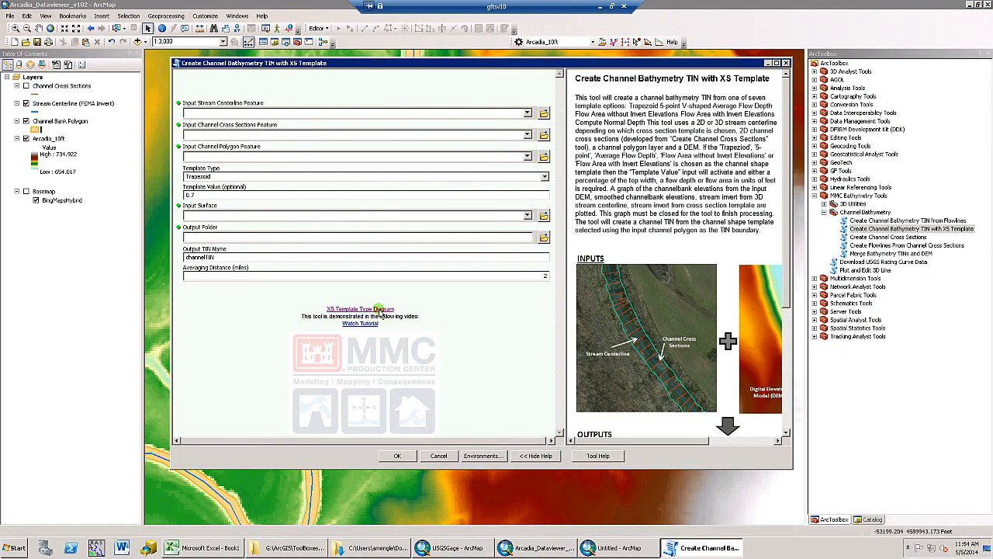
pyautogui.click(380, 310)
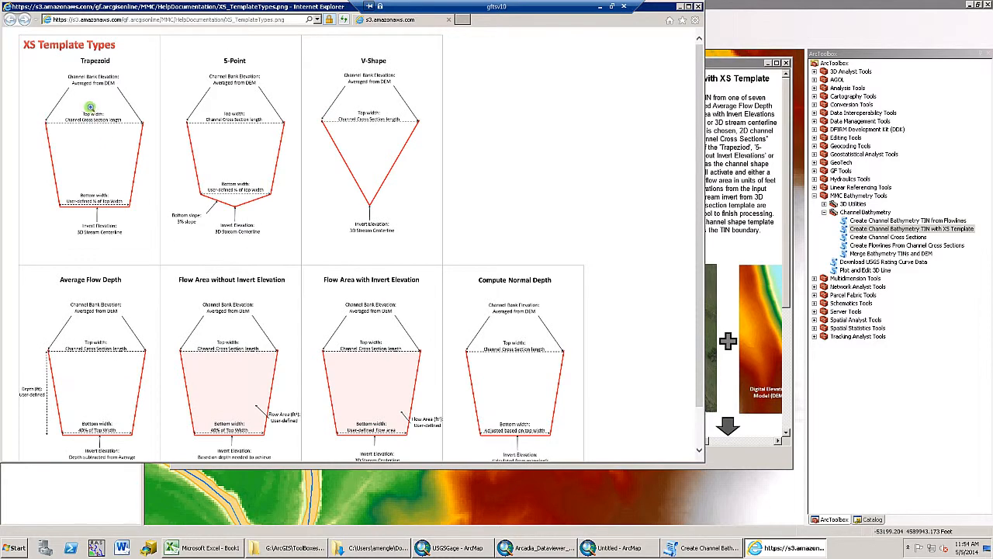
pyautogui.scroll(5, 89, 133)
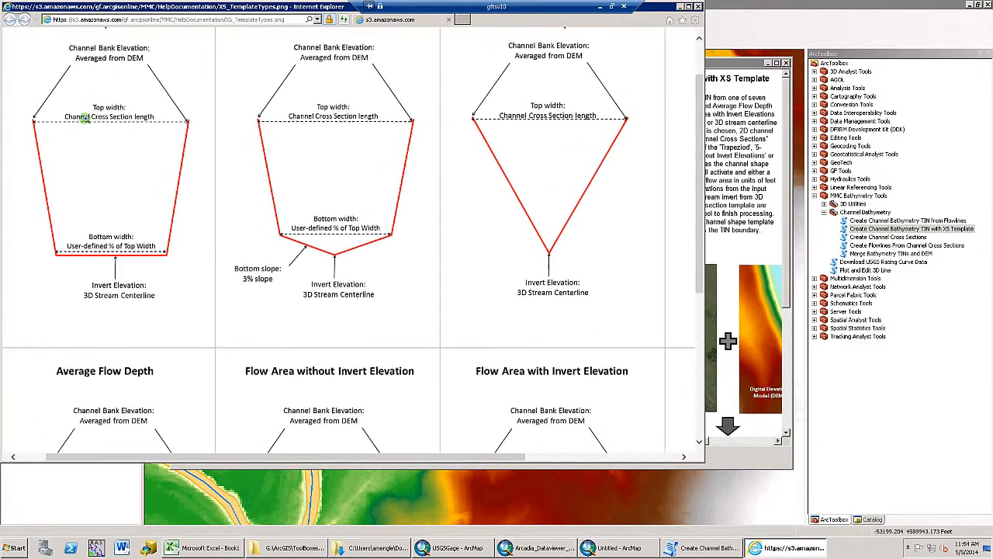
pyautogui.scroll(1, 84, 133)
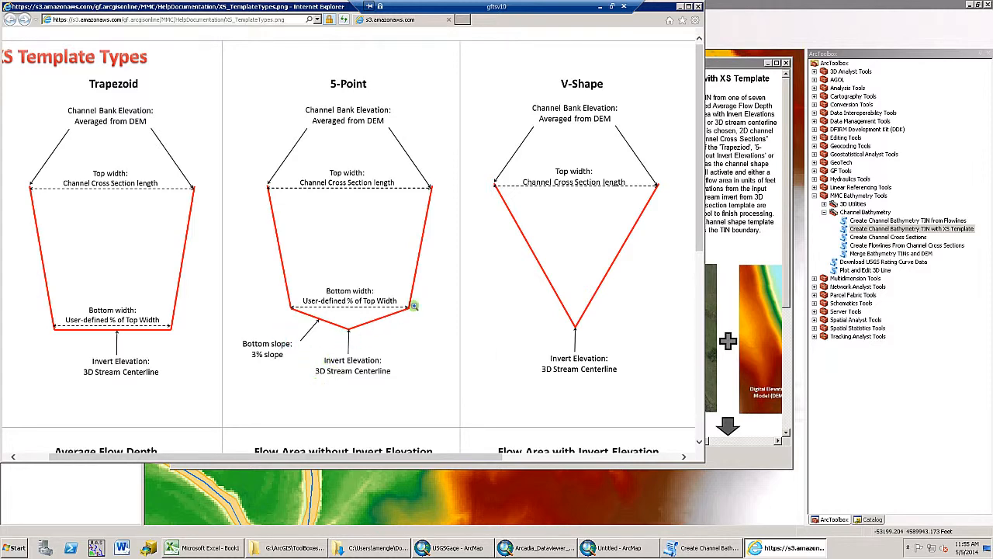
pyautogui.moveTo(461, 451); pyautogui.dragTo(553, 456)
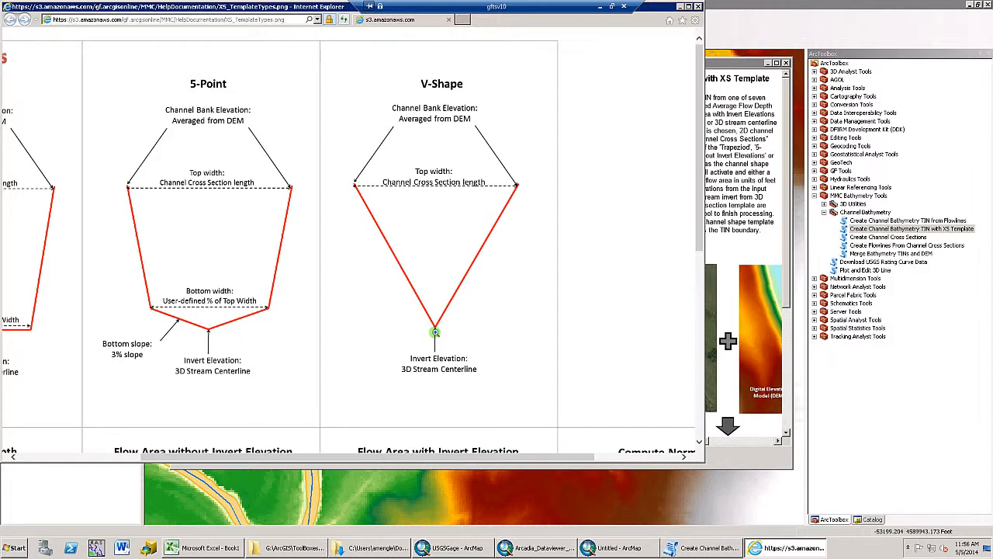
pyautogui.moveTo(321, 463); pyautogui.dragTo(198, 463)
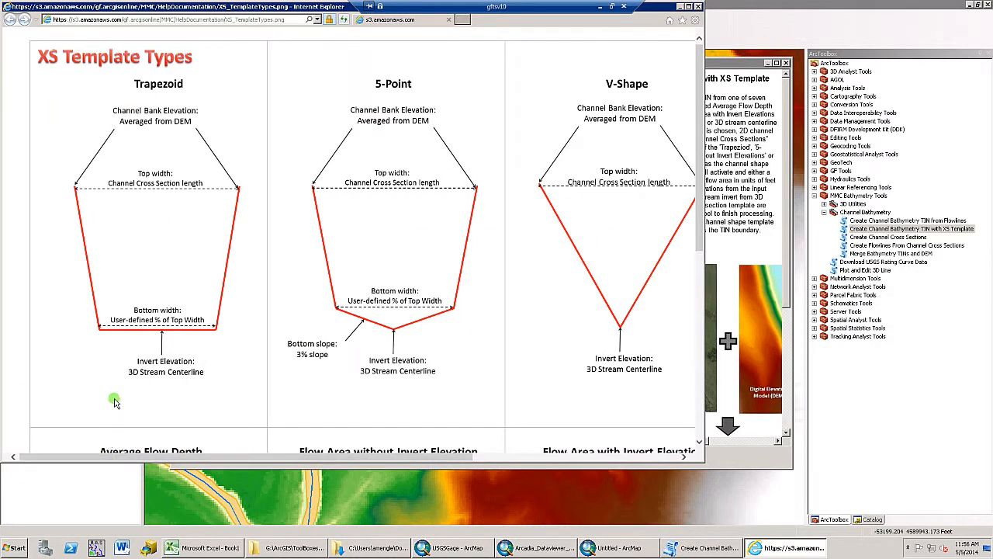
# Examine the Average Flow Depth, both Flow Area and the Compute Normal Depth templates, and close the diagram.
pyautogui.scroll(-5, 116, 388)
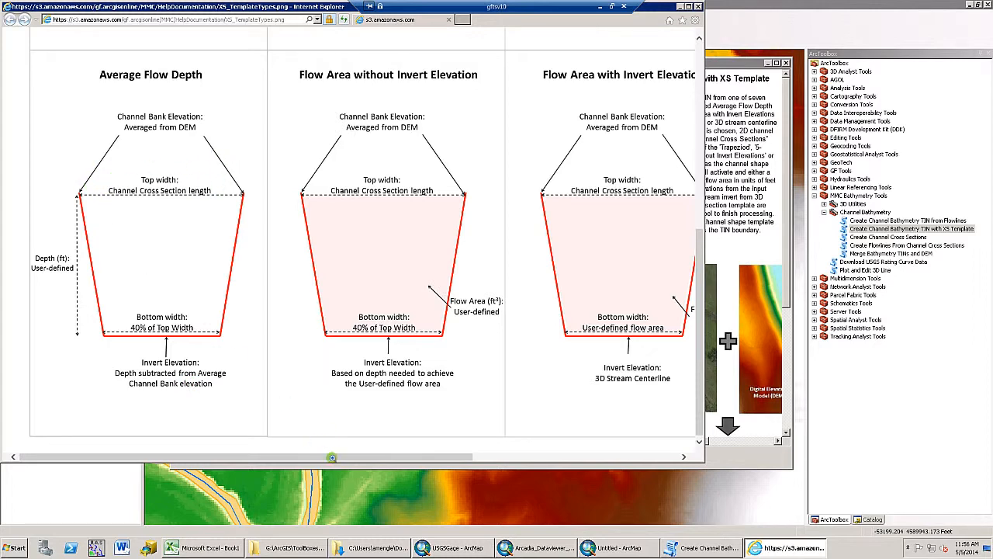
pyautogui.moveTo(331, 457); pyautogui.dragTo(343, 457)
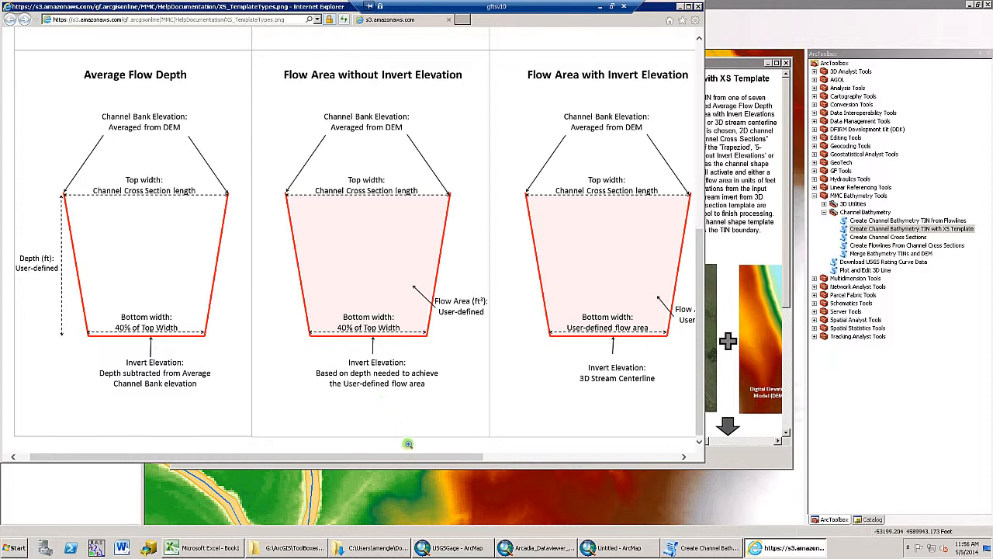
pyautogui.moveTo(410, 457); pyautogui.dragTo(525, 460)
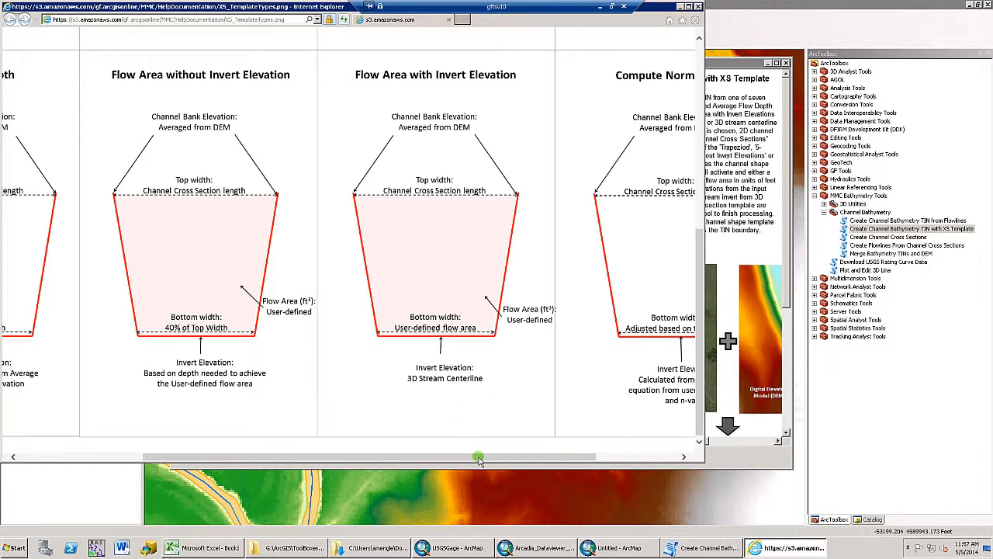
pyautogui.moveTo(496, 457); pyautogui.dragTo(599, 461)
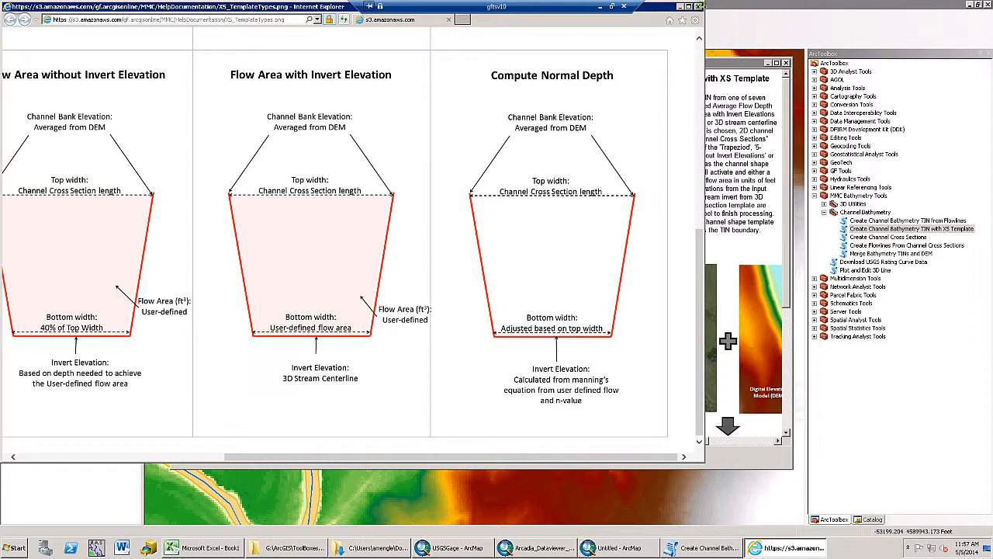
pyautogui.click(698, 7)
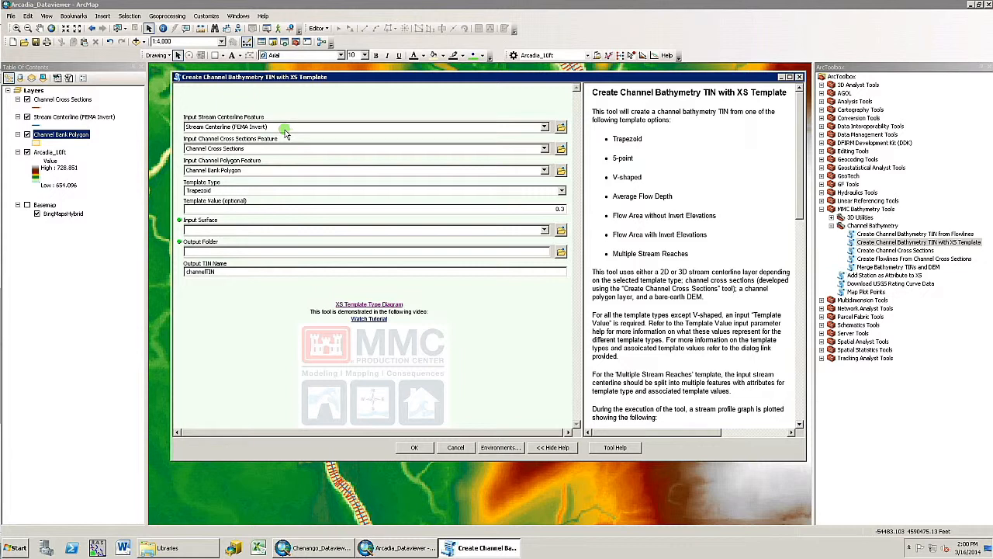
# Choose the Trapezoid template type and set its template value to 0.6.
pyautogui.click(562, 190)
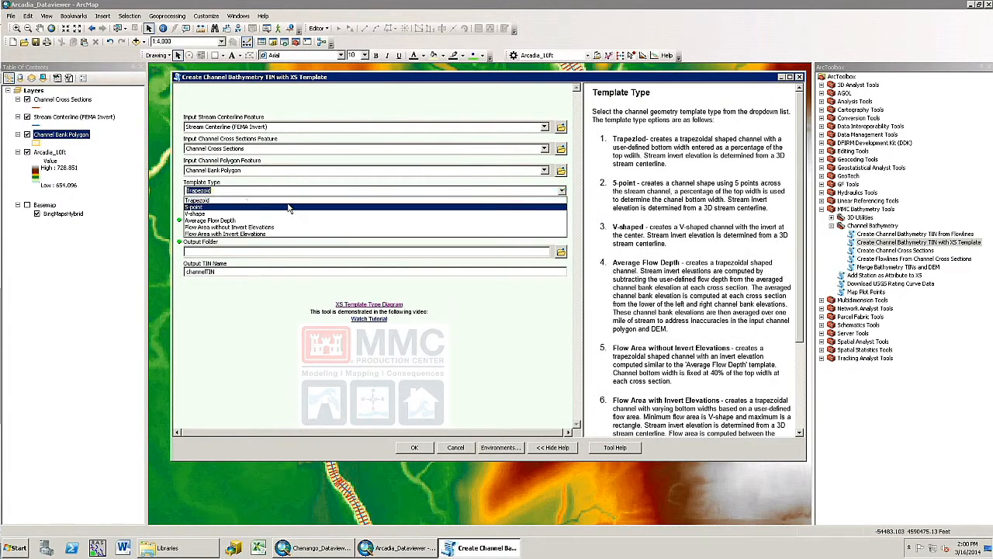
pyautogui.click(226, 201)
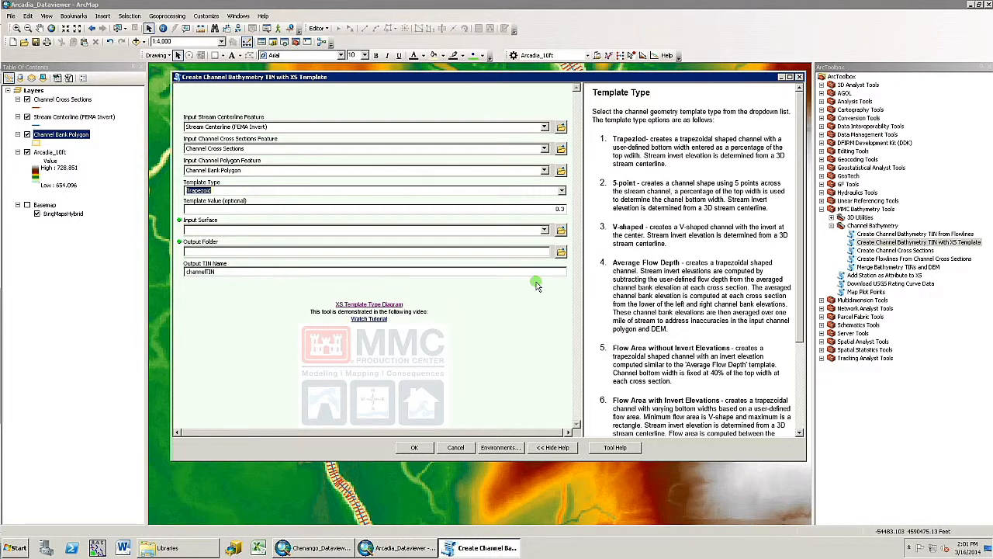
pyautogui.click(554, 211)
pyautogui.click(550, 211)
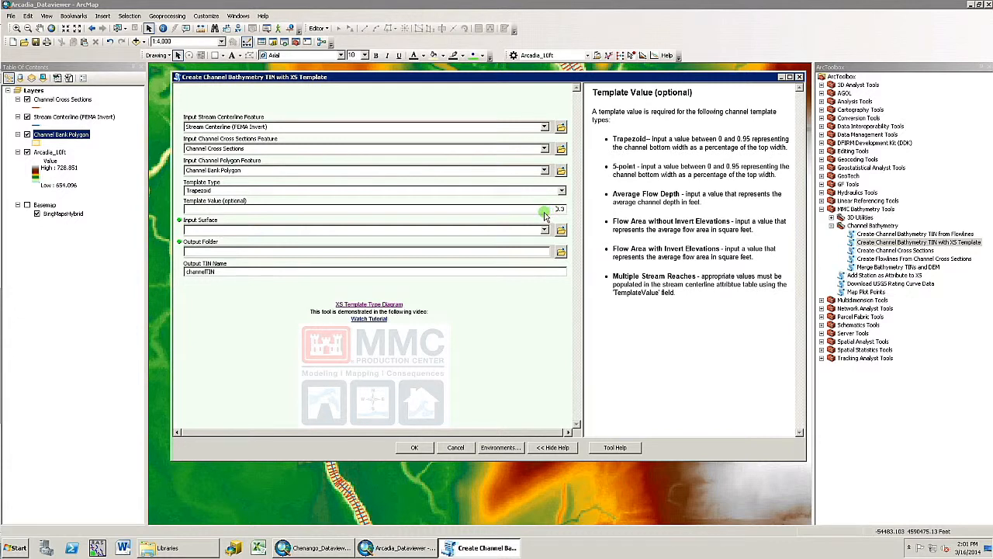
pyautogui.doubleClick(545, 213)
pyautogui.write('0')
# Set Arcadia_10ft as the input surface and the home folder ChannelBathymetry\Arcadia_XSTemplateType as the output folder.
pyautogui.moveTo(50, 151); pyautogui.dragTo(198, 229)
pyautogui.click(247, 252)
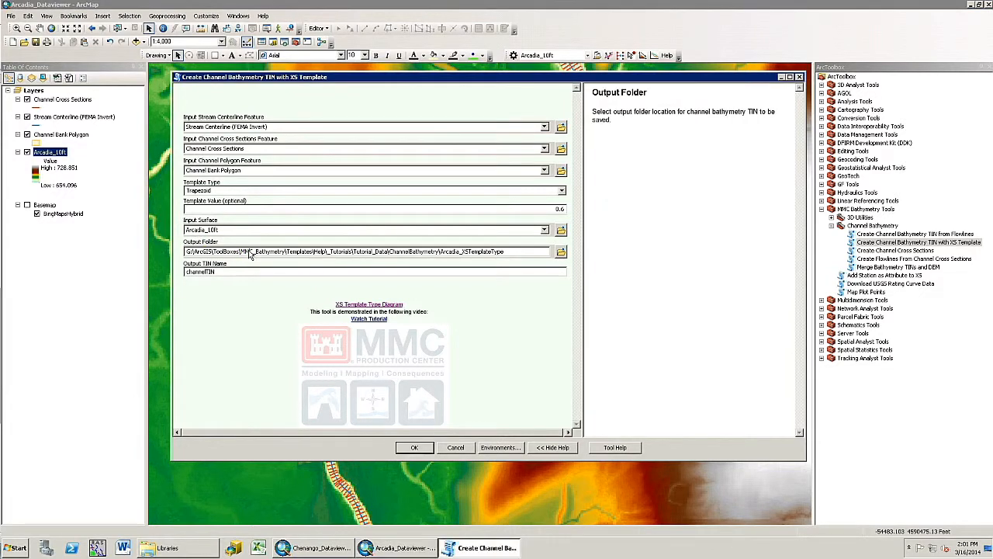
pyautogui.click(561, 252)
pyautogui.click(514, 202)
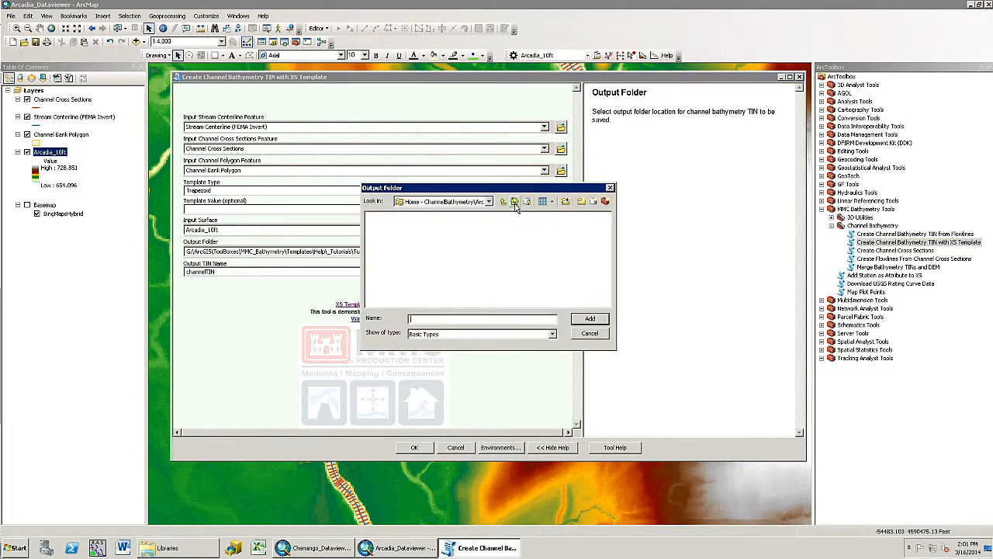
pyautogui.click(503, 202)
pyautogui.click(430, 217)
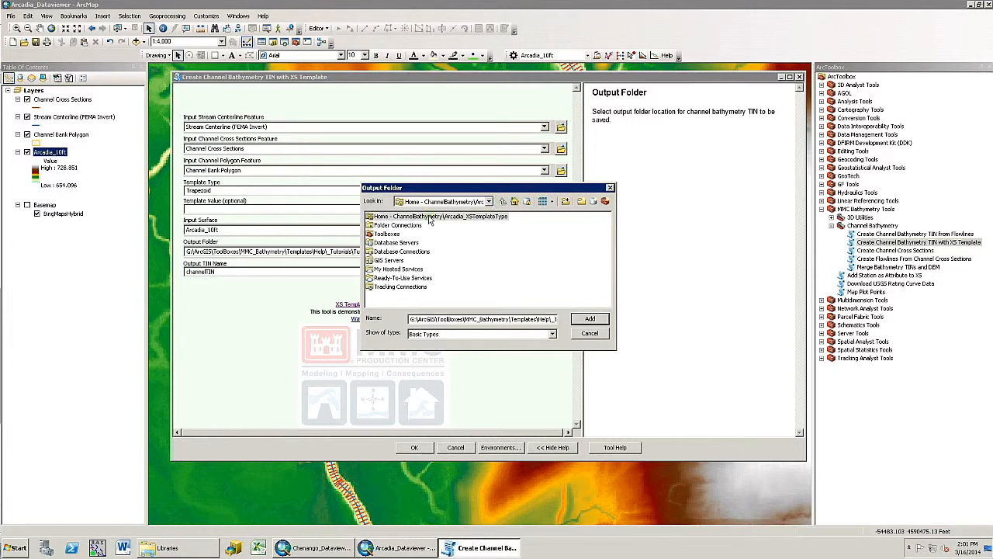
pyautogui.click(590, 318)
# Run the tool with the output TIN name channelTIN and arrange the windows to examine the stream profile graph.
pyautogui.click(260, 273)
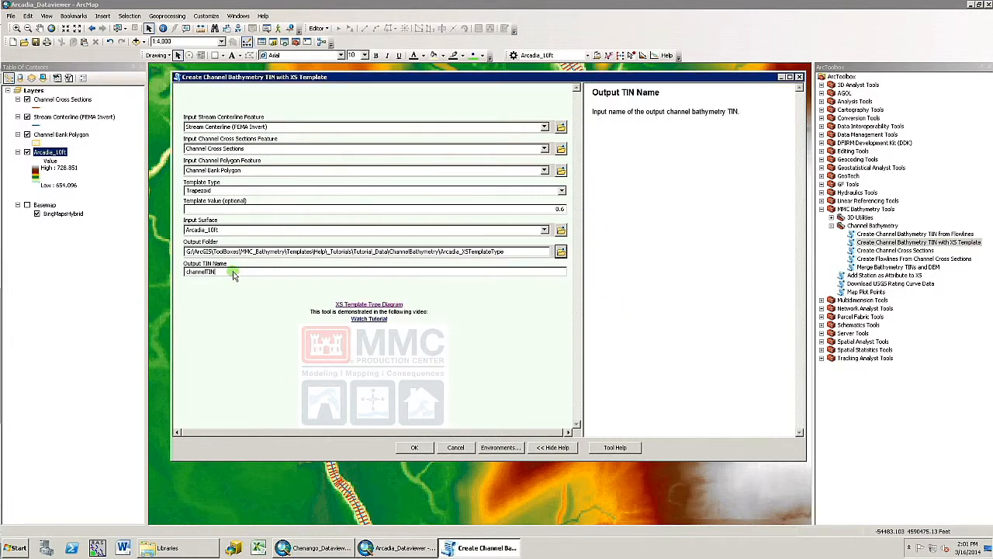
pyautogui.click(423, 449)
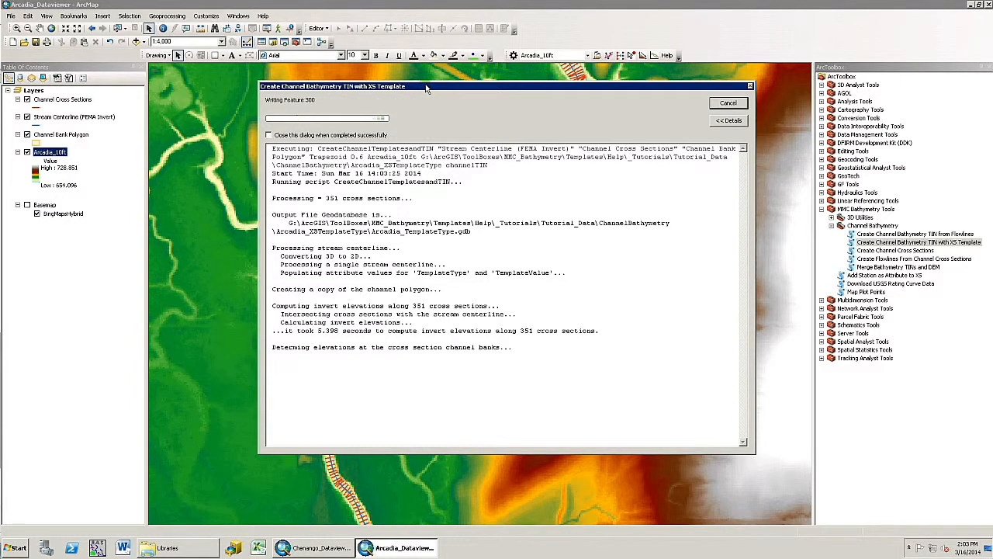
pyautogui.moveTo(425, 88); pyautogui.dragTo(508, 168)
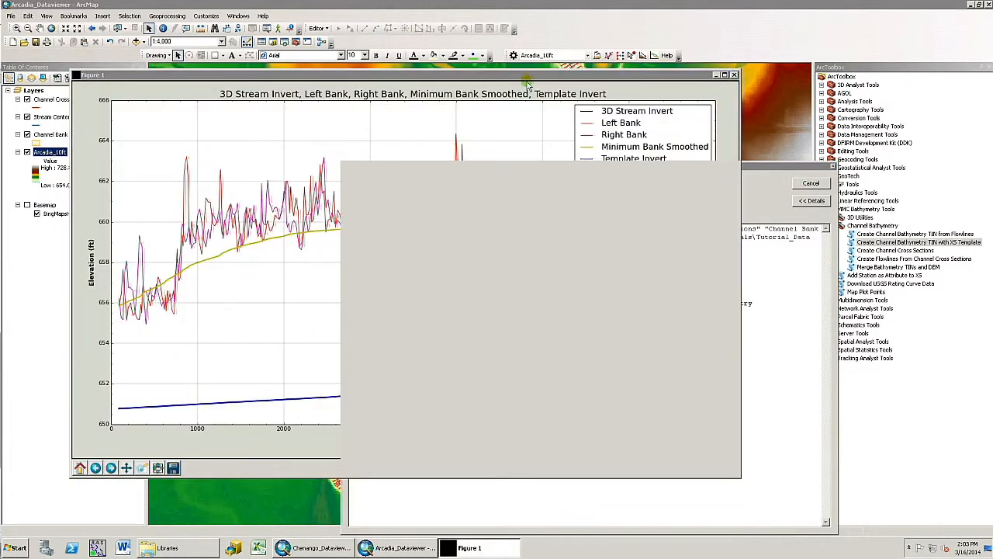
pyautogui.moveTo(526, 84); pyautogui.dragTo(502, 72)
pyautogui.moveTo(734, 166); pyautogui.dragTo(806, 422)
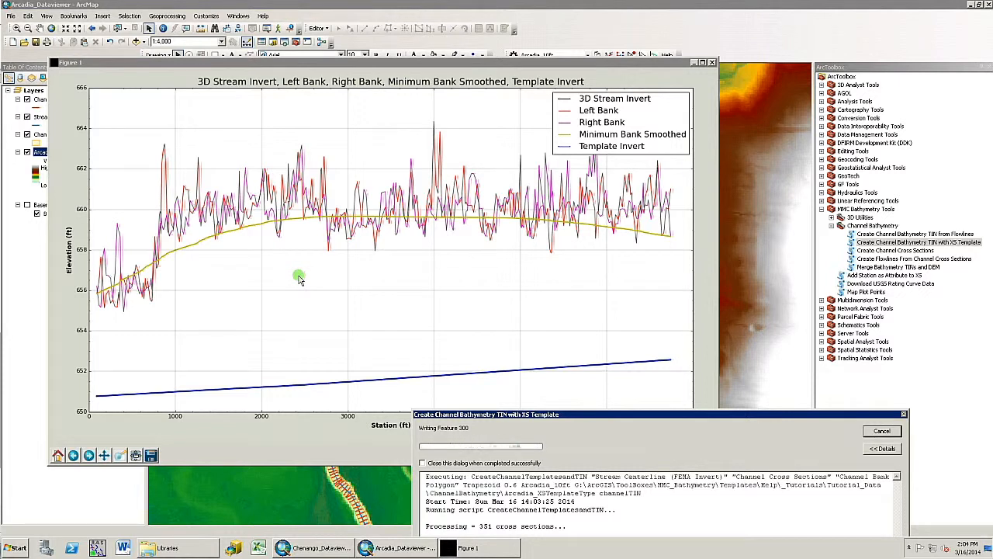
# Close the stream profile graph to let the tool finish processing, and dismiss the completed progress window.
pyautogui.click(713, 64)
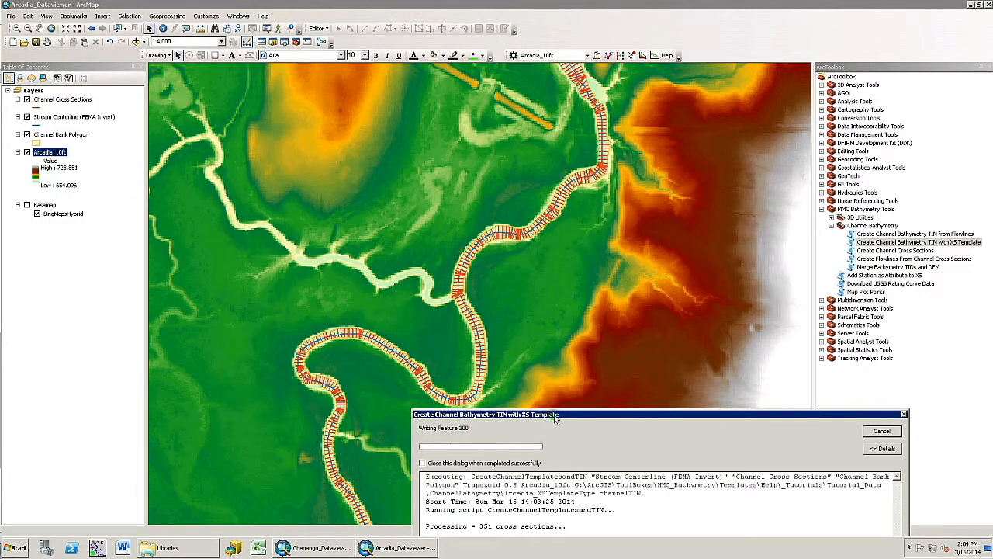
pyautogui.moveTo(411, 118); pyautogui.dragTo(378, 82)
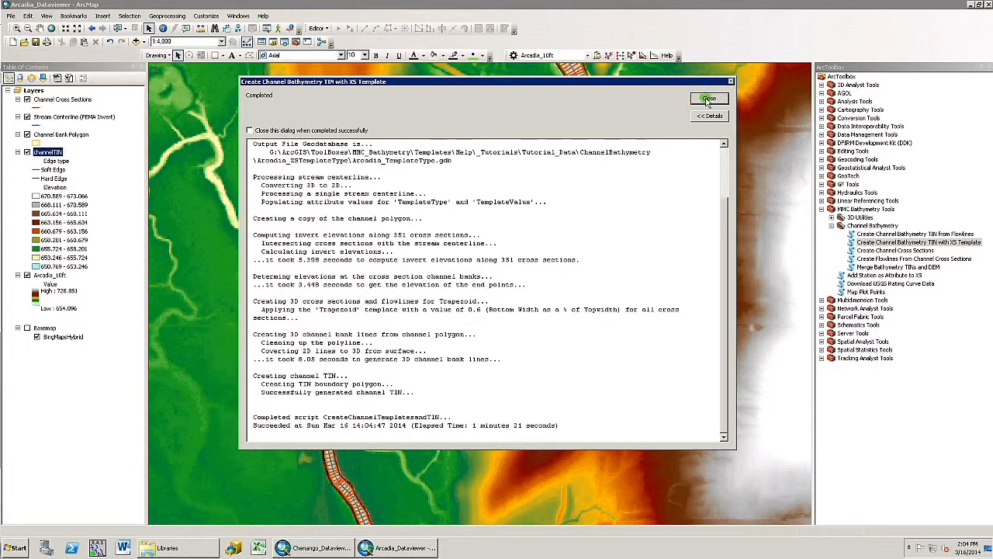
pyautogui.click(708, 100)
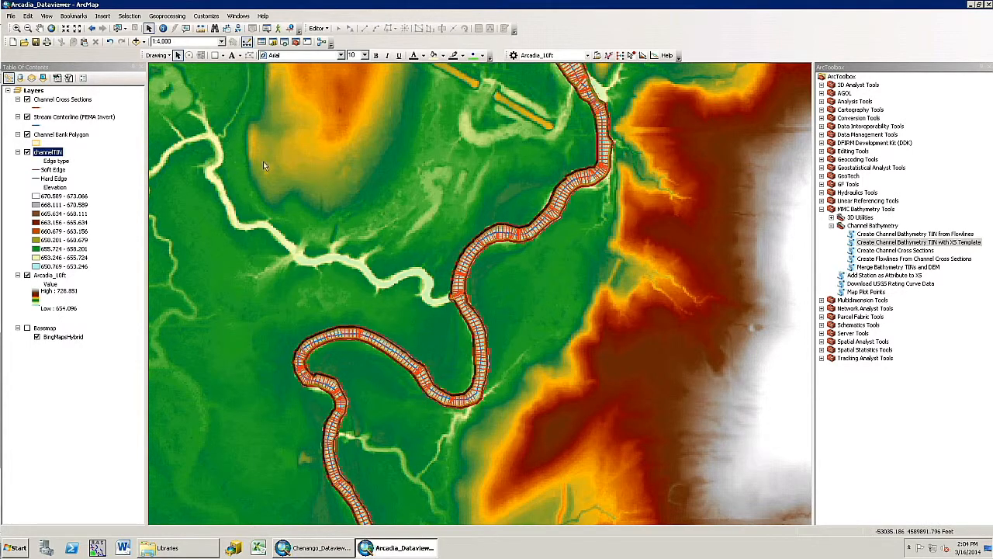
# Hide the Channel Cross Sections, Stream Centerline and Channel Bank Polygon layers and inspect the channelTIN surface along the stream.
pyautogui.click(27, 99)
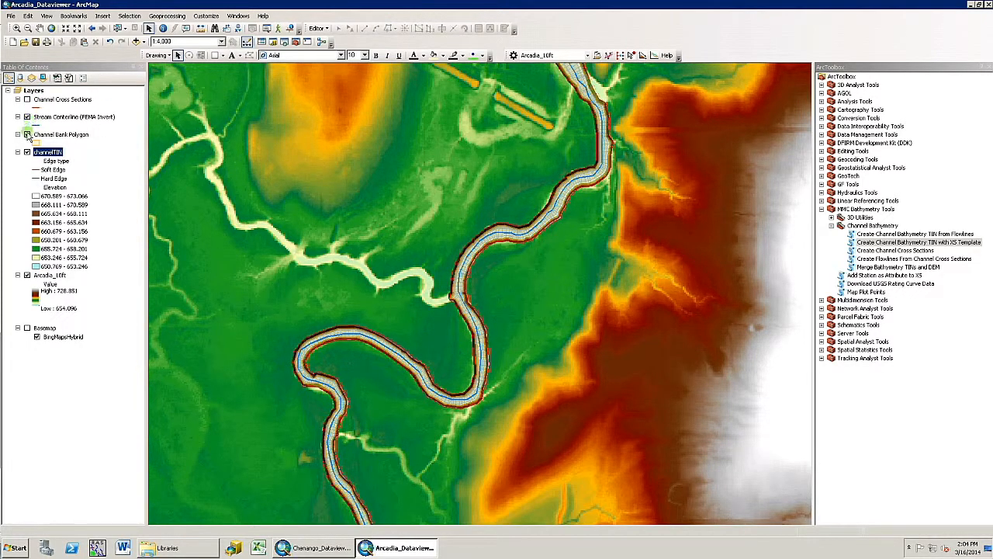
pyautogui.click(27, 116)
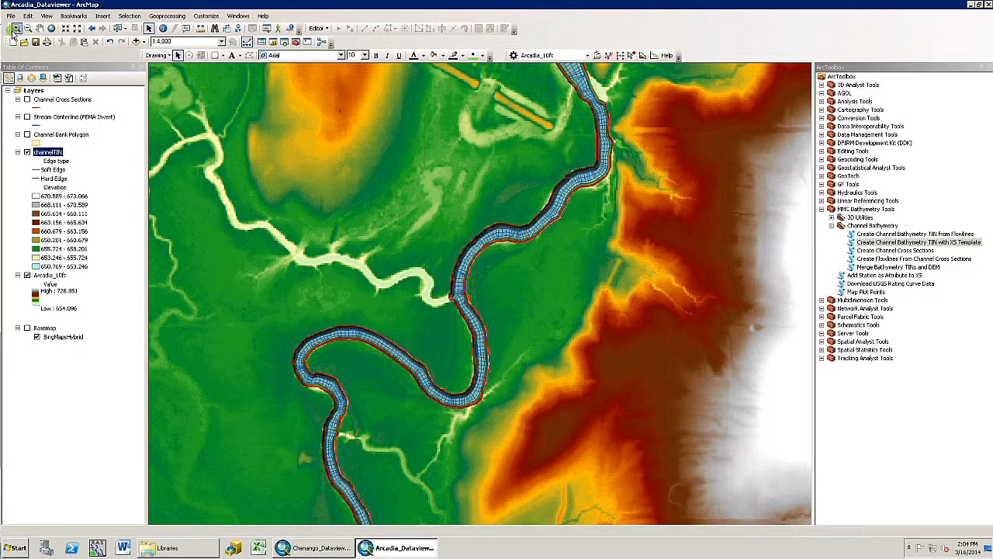
pyautogui.click(16, 29)
pyautogui.moveTo(414, 270); pyautogui.dragTo(581, 437)
pyautogui.moveTo(293, 395); pyautogui.dragTo(602, 269)
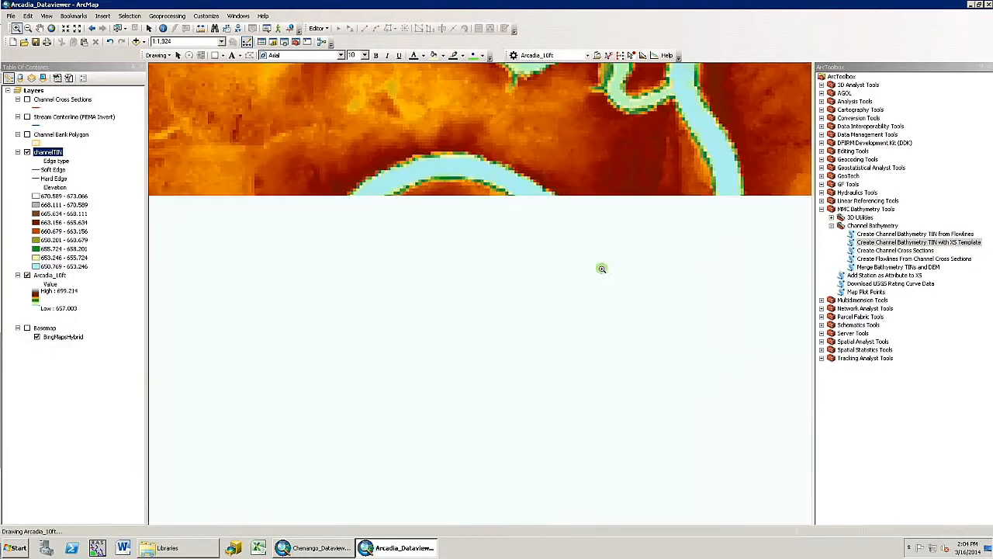
pyautogui.moveTo(448, 433); pyautogui.dragTo(375, 318)
pyautogui.moveTo(408, 370); pyautogui.dragTo(414, 525)
pyautogui.moveTo(537, 272); pyautogui.dragTo(424, 410)
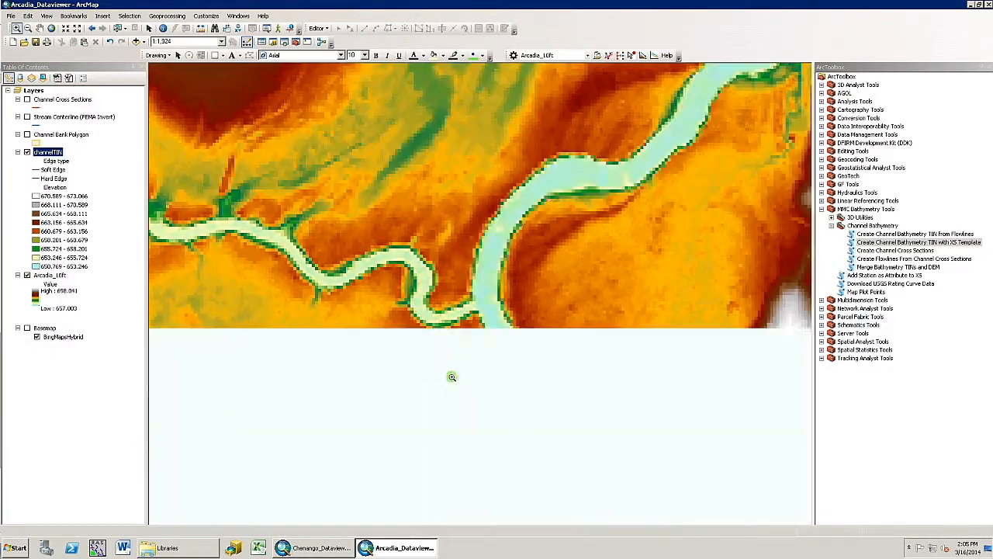
pyautogui.scroll(4, 460, 359)
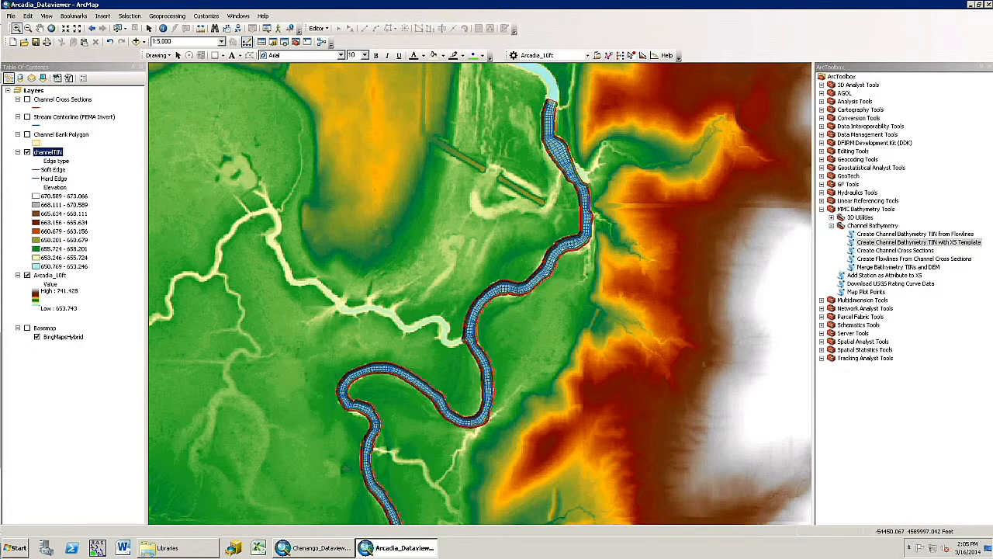
# Hide the channelTIN layer, show the Stream Centerline (FEMA Invert) layer again and start editing its features.
pyautogui.click(27, 153)
pyautogui.click(27, 117)
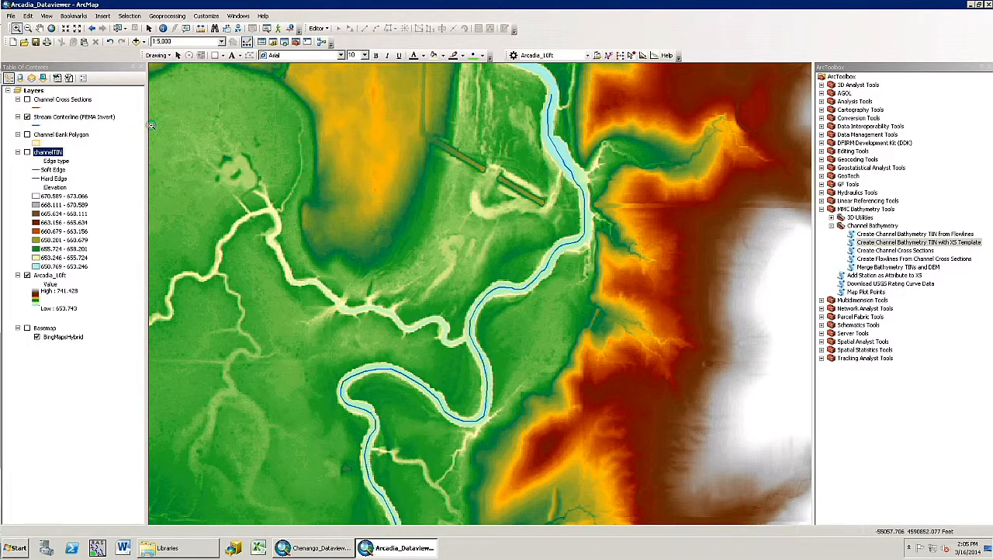
pyautogui.rightClick(88, 119)
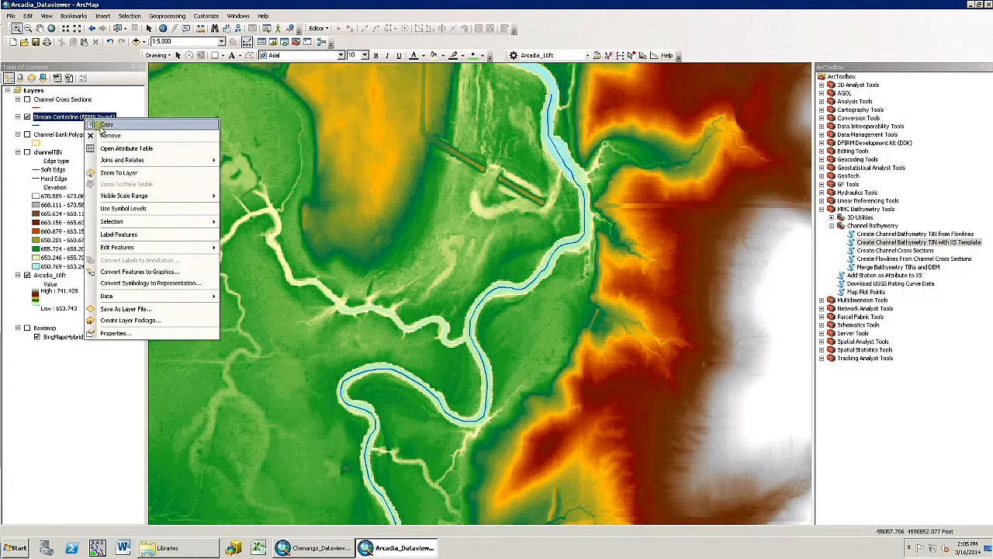
pyautogui.click(255, 246)
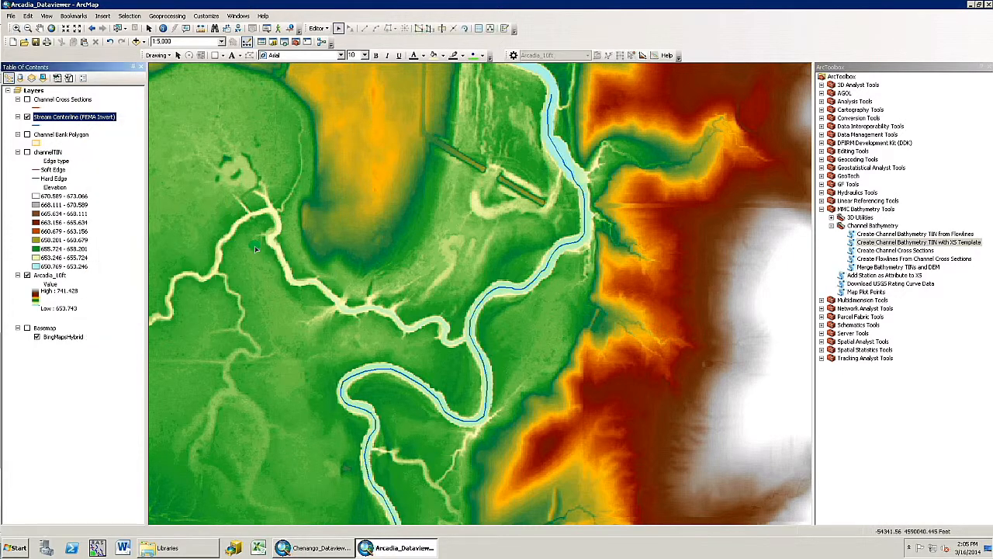
# Split the stream centerline into two reaches at the confluence with the tributary.
pyautogui.click(470, 332)
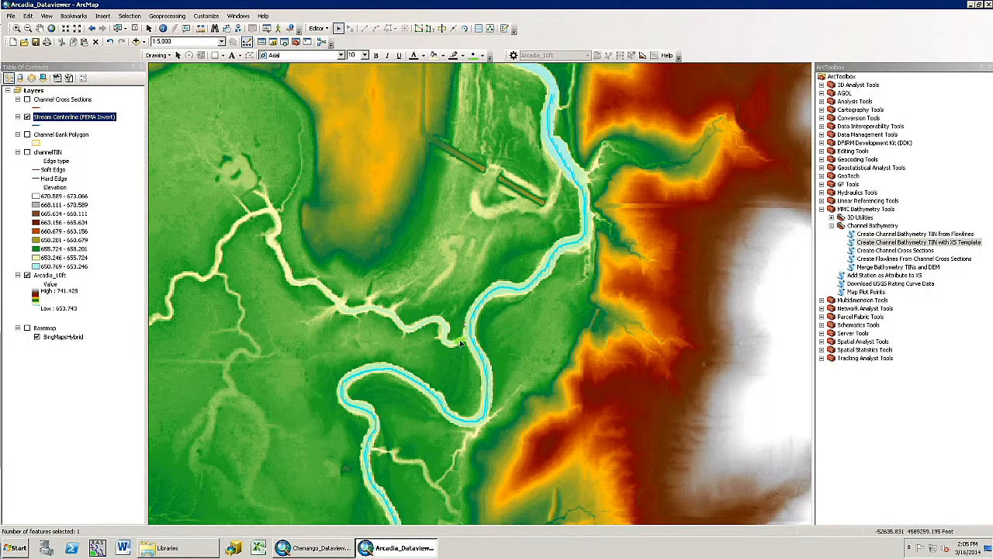
pyautogui.click(454, 28)
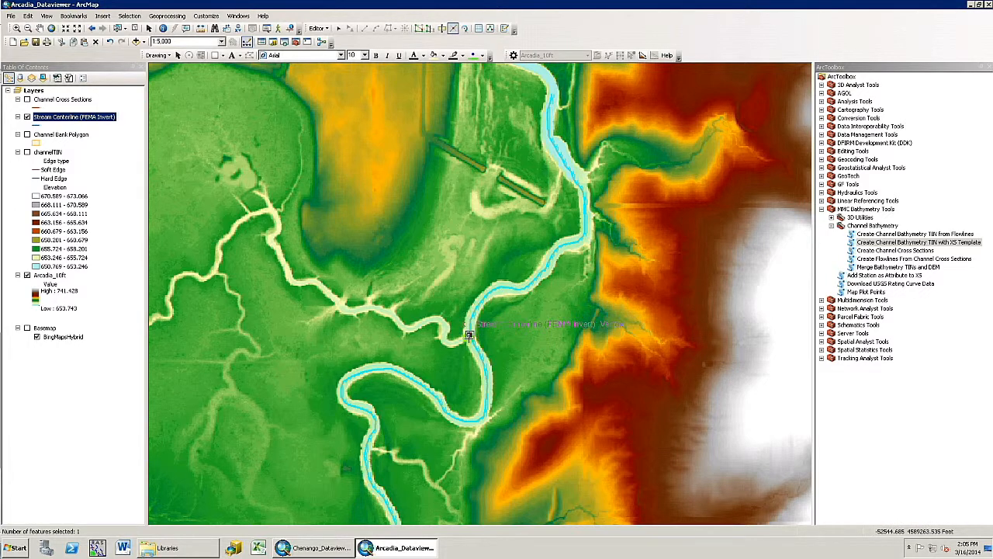
pyautogui.click(469, 335)
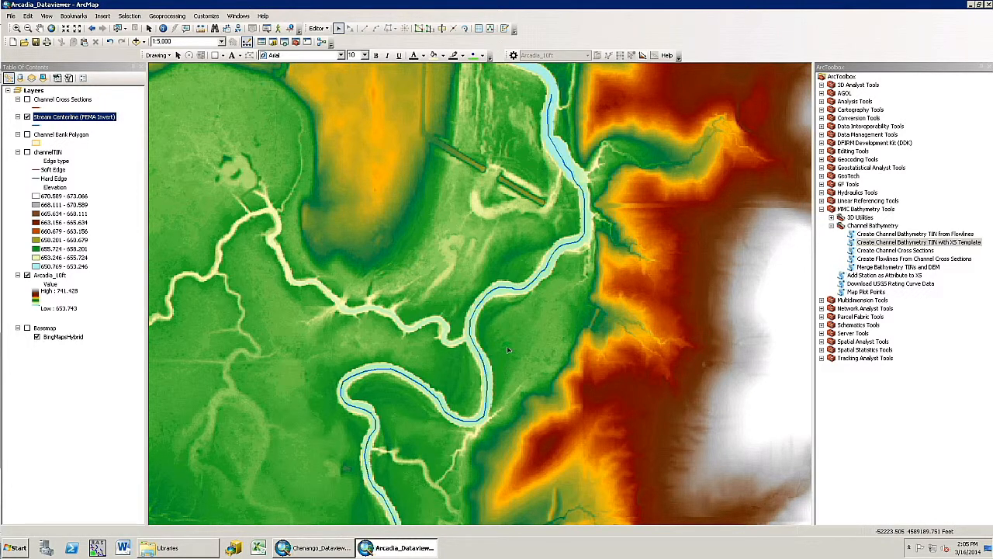
# Open the Stream Centerline attribute table and set the TemplateType of the upper reach (OBJECTID 3) to 5-point.
pyautogui.rightClick(73, 117)
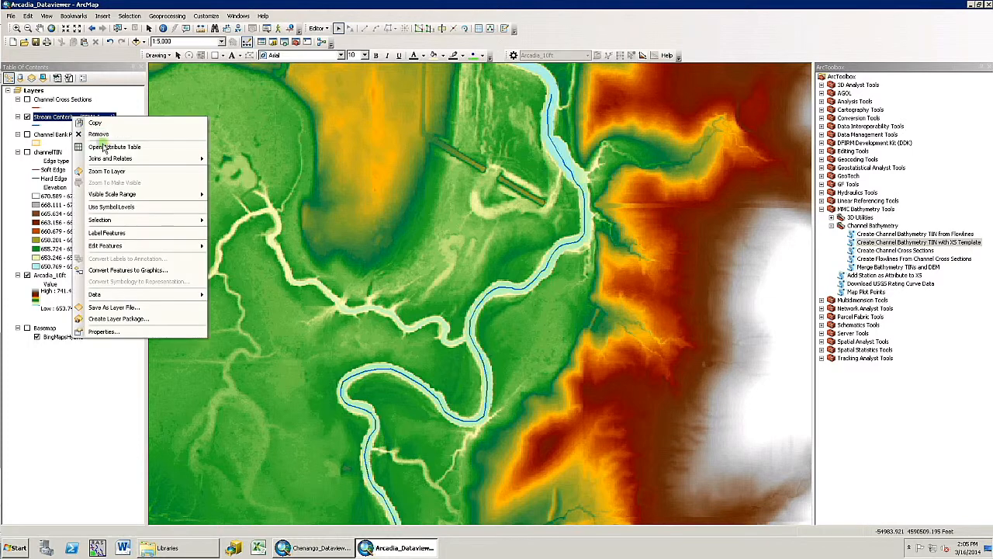
pyautogui.click(101, 145)
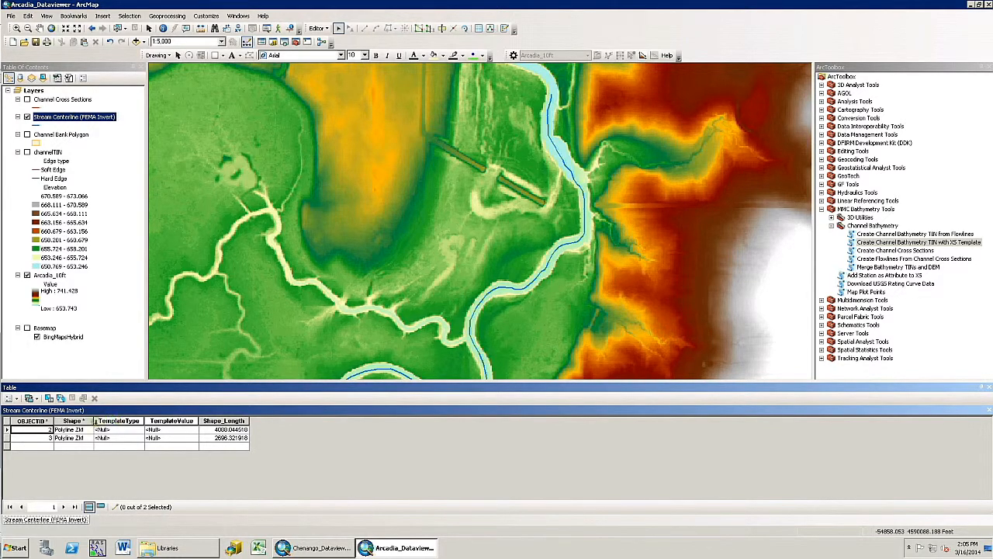
pyautogui.click(6, 438)
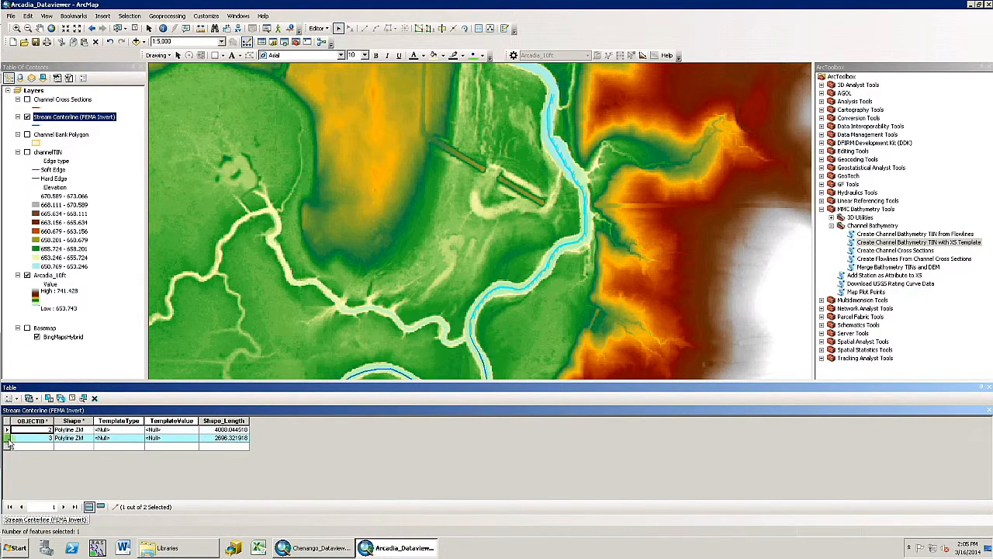
pyautogui.click(133, 429)
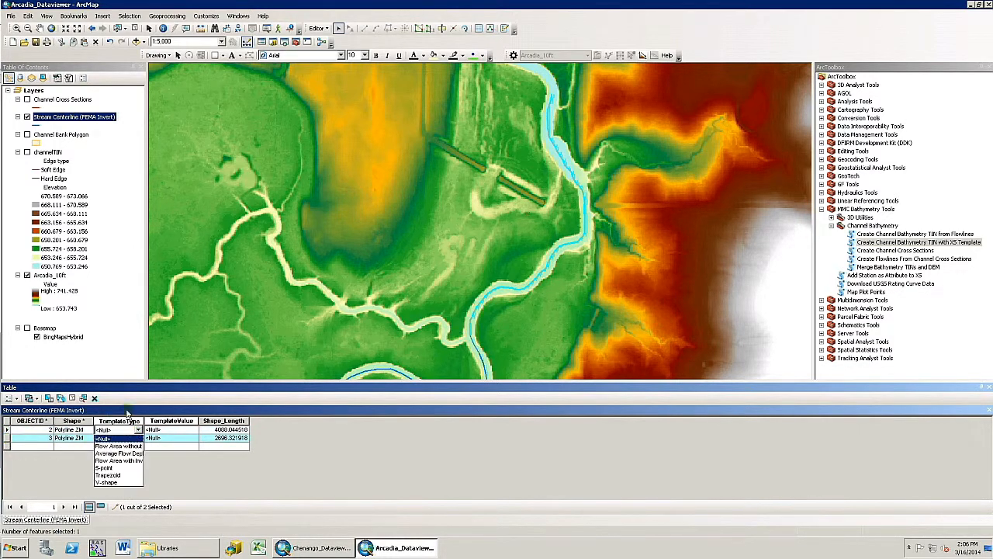
pyautogui.click(128, 412)
pyautogui.click(128, 438)
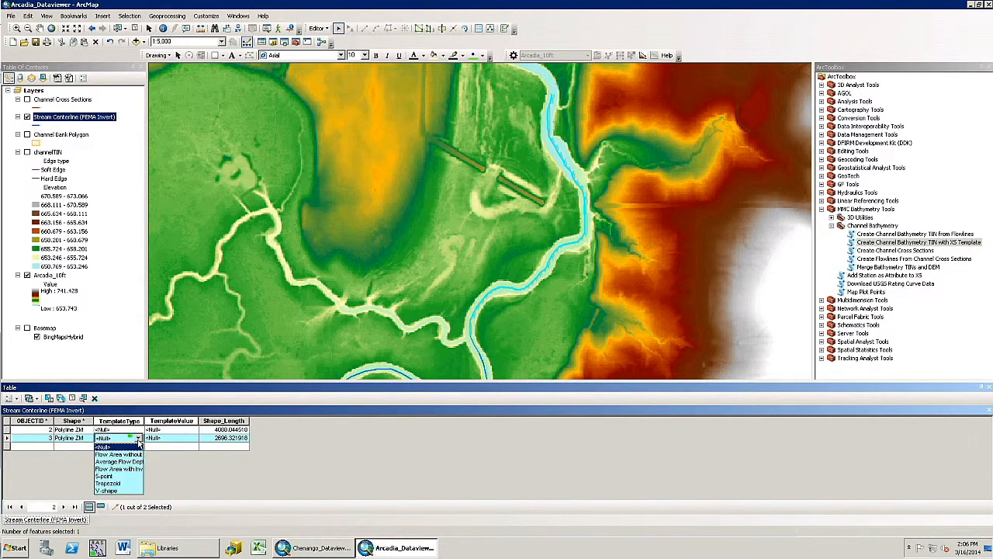
pyautogui.click(109, 477)
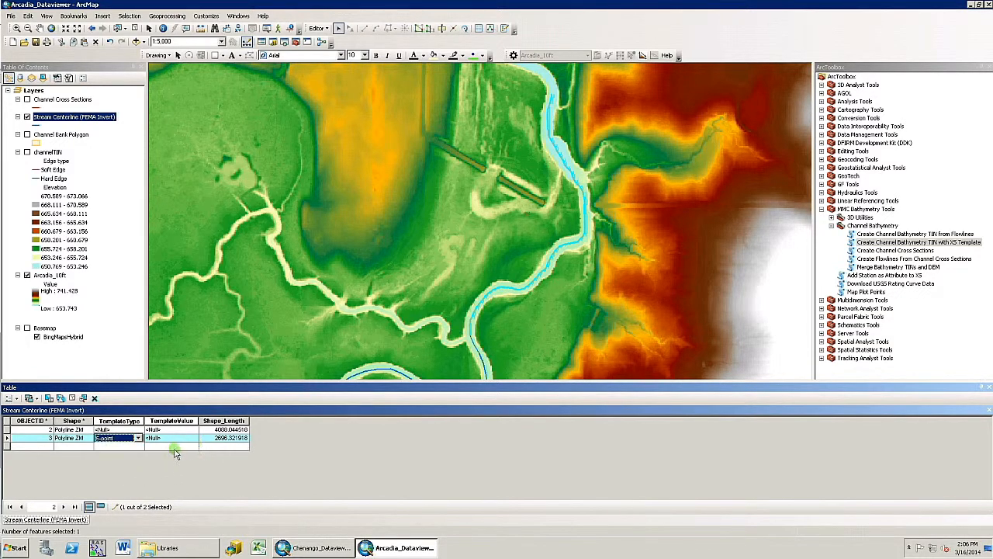
# Set the TemplateValue of the 5-point reach to 0.5.
pyautogui.click(169, 438)
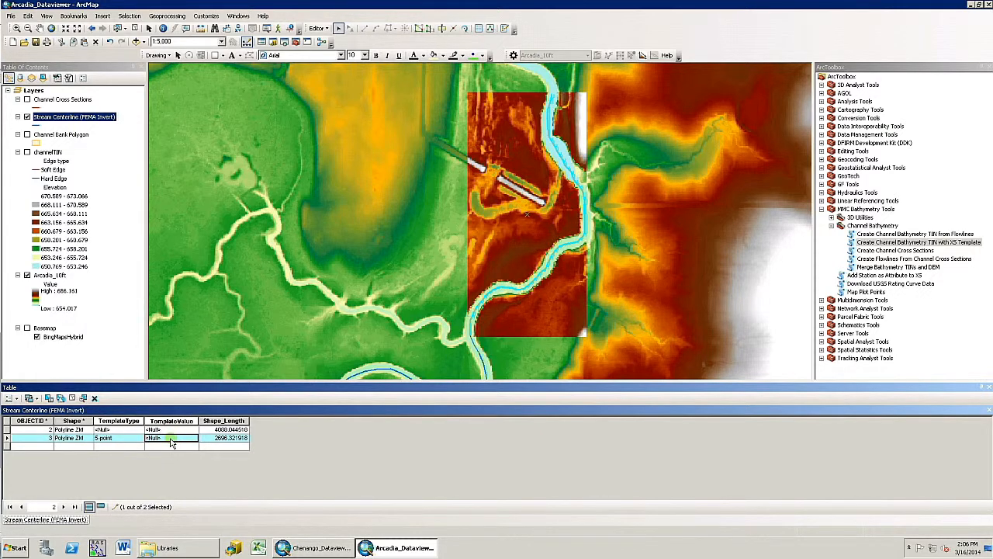
pyautogui.click(170, 440)
pyautogui.write('0.50')
pyautogui.press('Return')
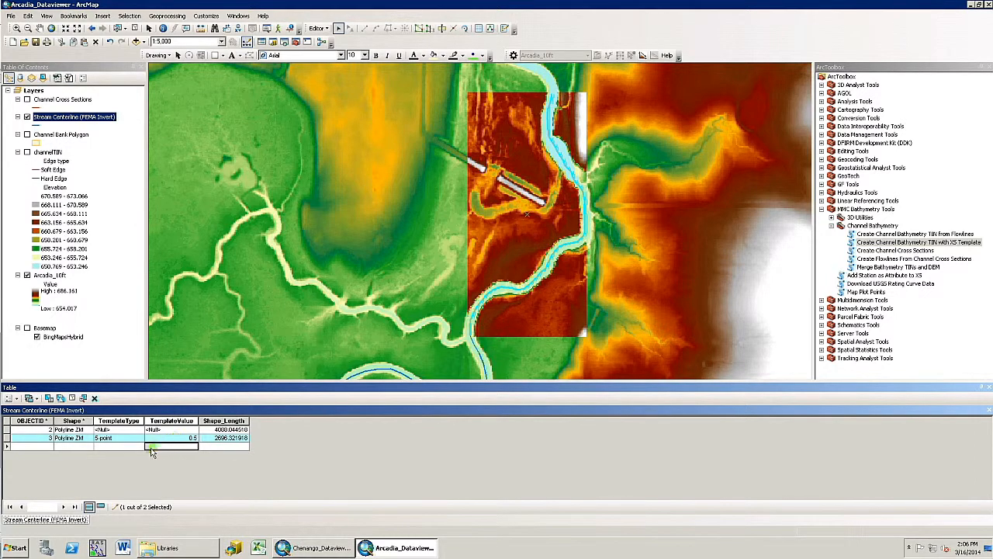
# Set the TemplateType of the lower reach (OBJECTID 2) to V-shape, leaving its TemplateValue null.
pyautogui.click(6, 431)
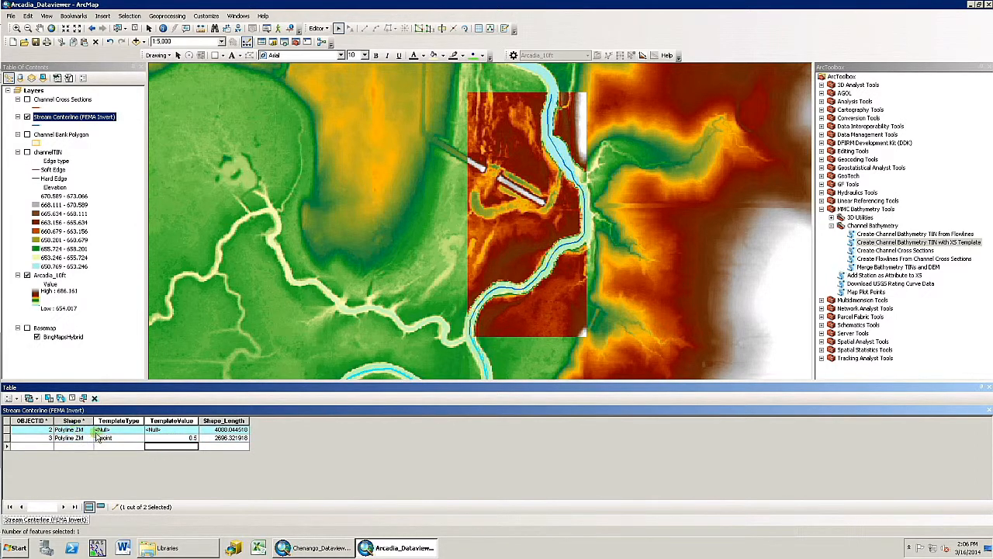
pyautogui.click(121, 431)
pyautogui.click(122, 431)
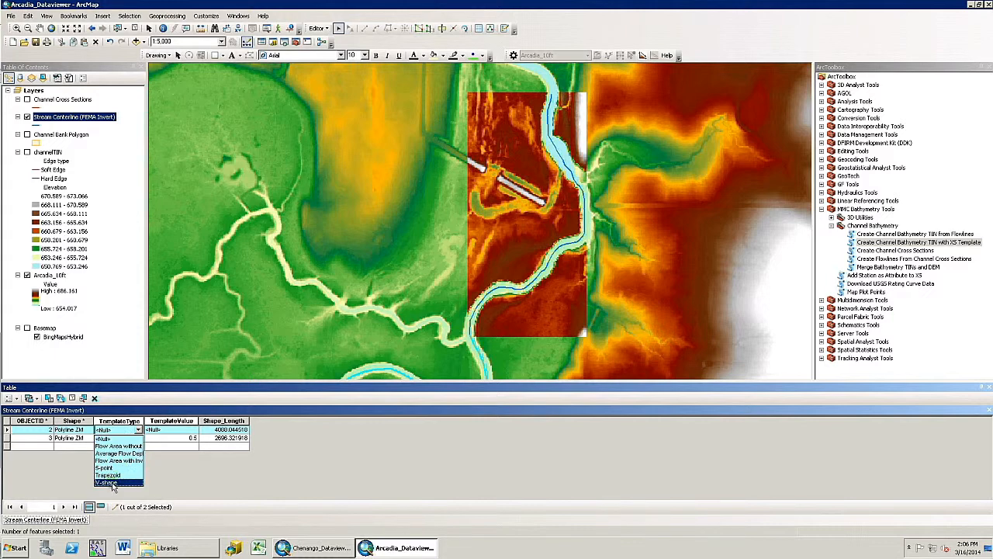
pyautogui.click(113, 483)
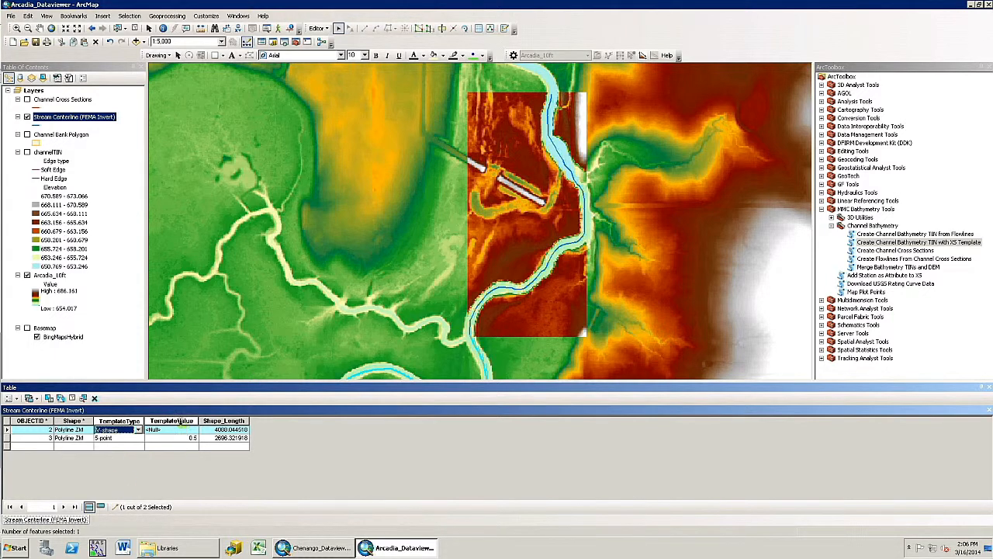
pyautogui.click(170, 430)
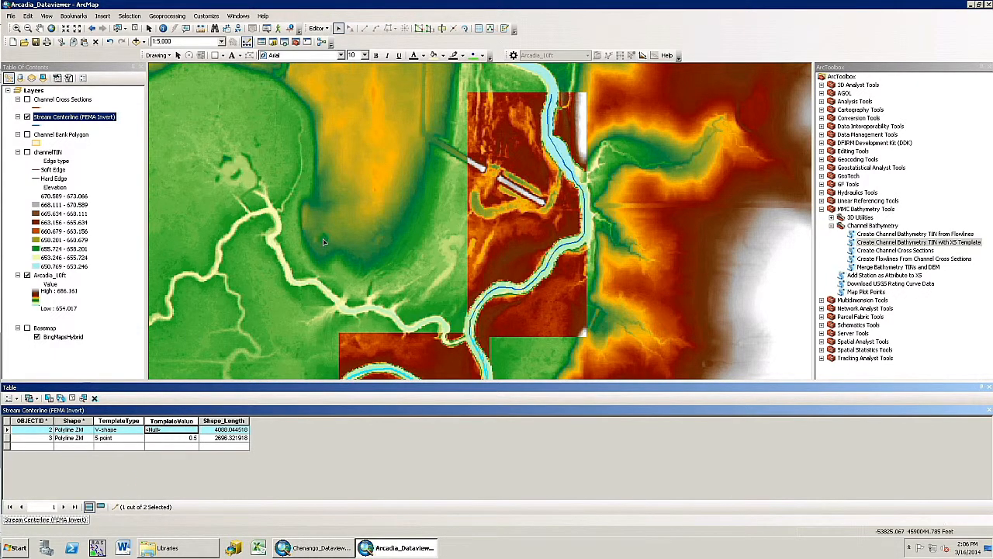
# End the edit session on the stream centerline and close the attribute table.
pyautogui.click(318, 29)
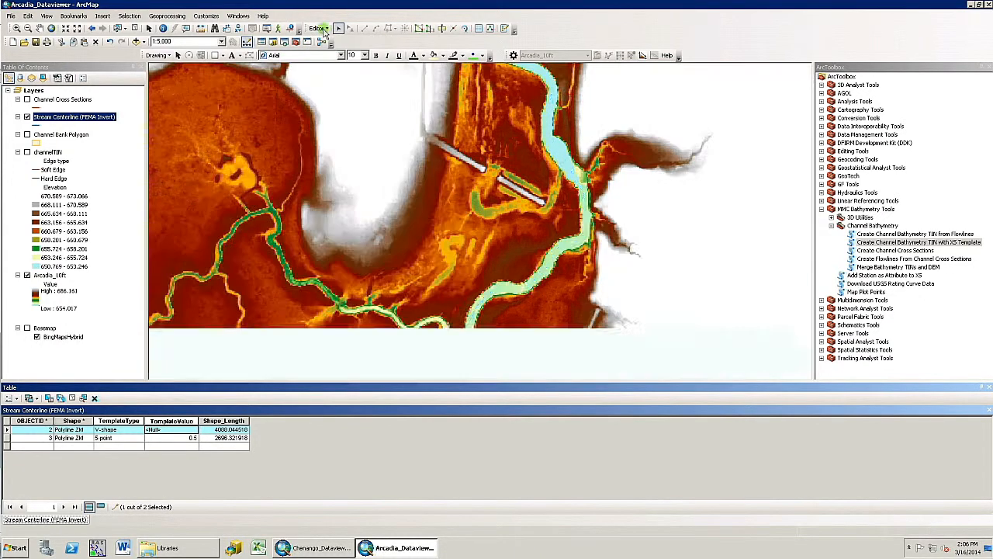
pyautogui.click(340, 52)
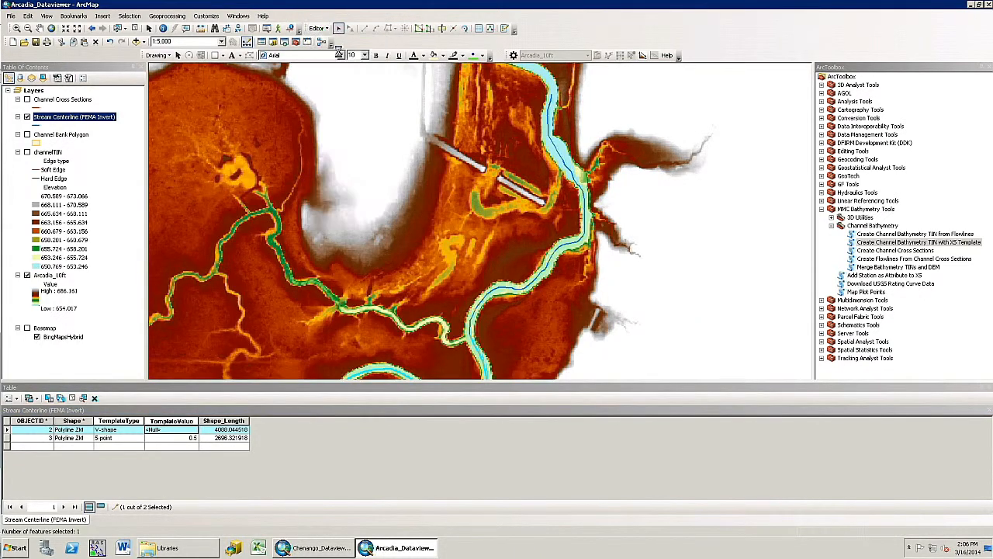
pyautogui.click(989, 390)
# Open Create Channel Bathymetry TIN with XS Template and assign the Stream Centerline, Channel Bank Polygon and Channel Cross Sections layers as its feature inputs.
pyautogui.doubleClick(931, 244)
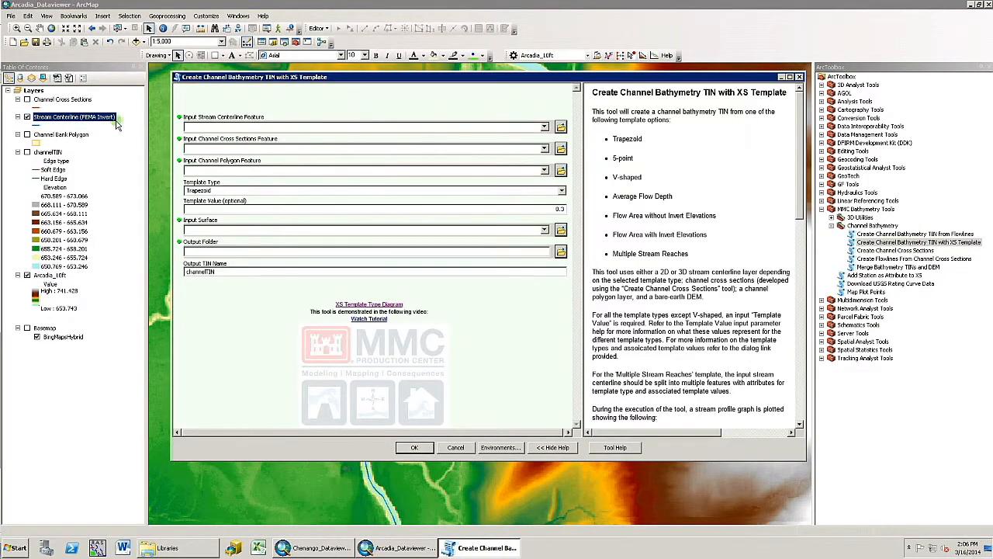
pyautogui.moveTo(101, 121); pyautogui.dragTo(223, 128)
pyautogui.moveTo(77, 138); pyautogui.dragTo(211, 154)
pyautogui.click(569, 286)
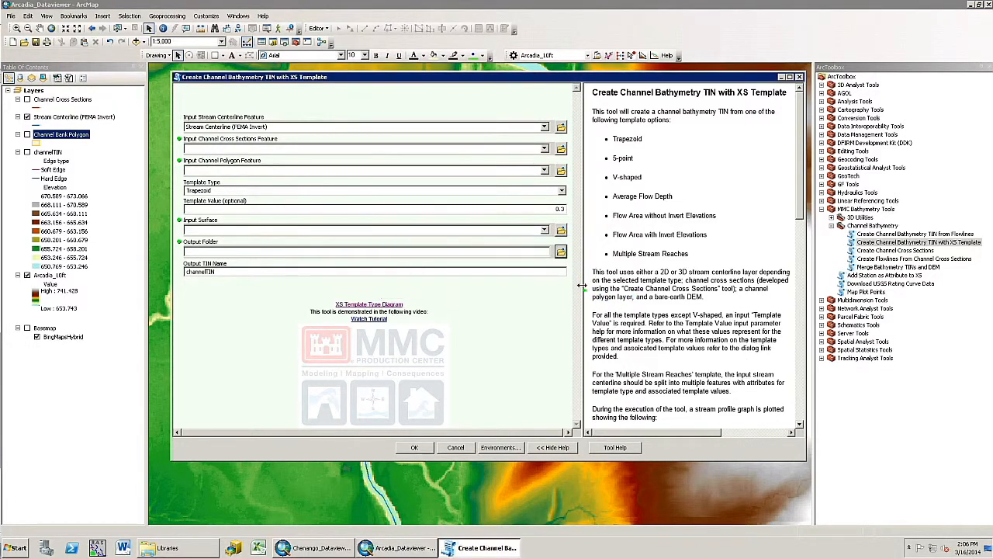
pyautogui.moveTo(47, 134); pyautogui.dragTo(203, 172)
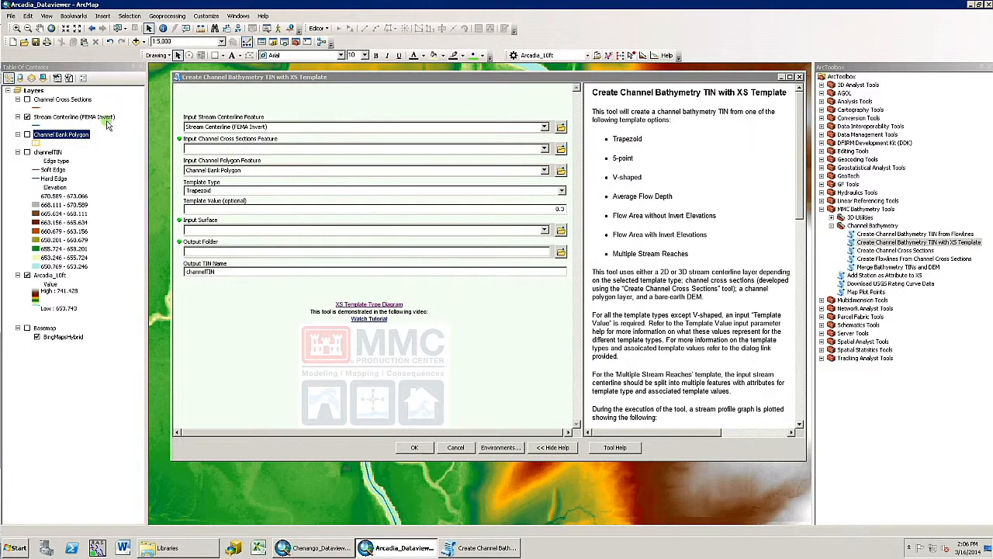
pyautogui.moveTo(63, 99); pyautogui.dragTo(204, 148)
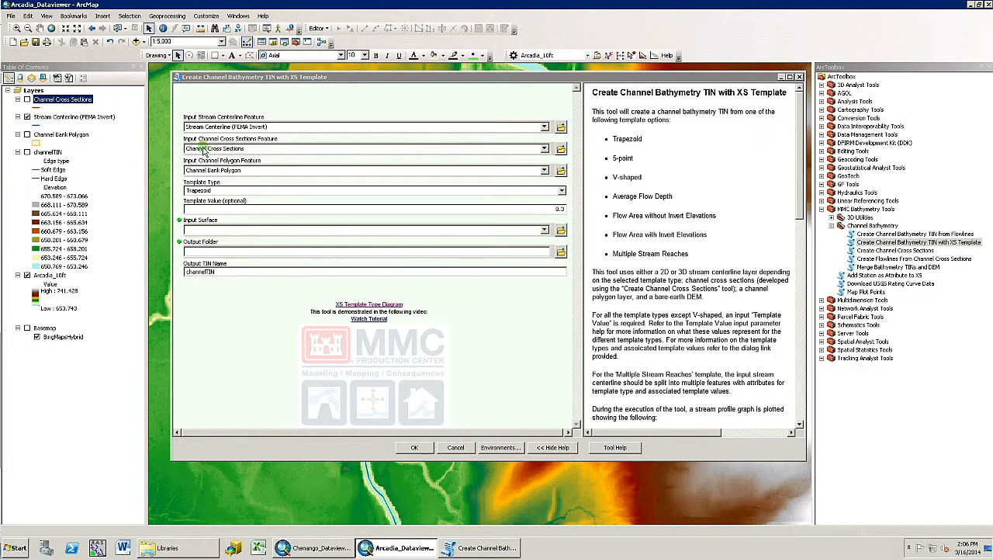
# Set Arcadia_10ft as the input surface, Arcadia_XSTemplateType as the output folder and Multiple Stream Reaches as the template type.
pyautogui.moveTo(48, 277); pyautogui.dragTo(207, 231)
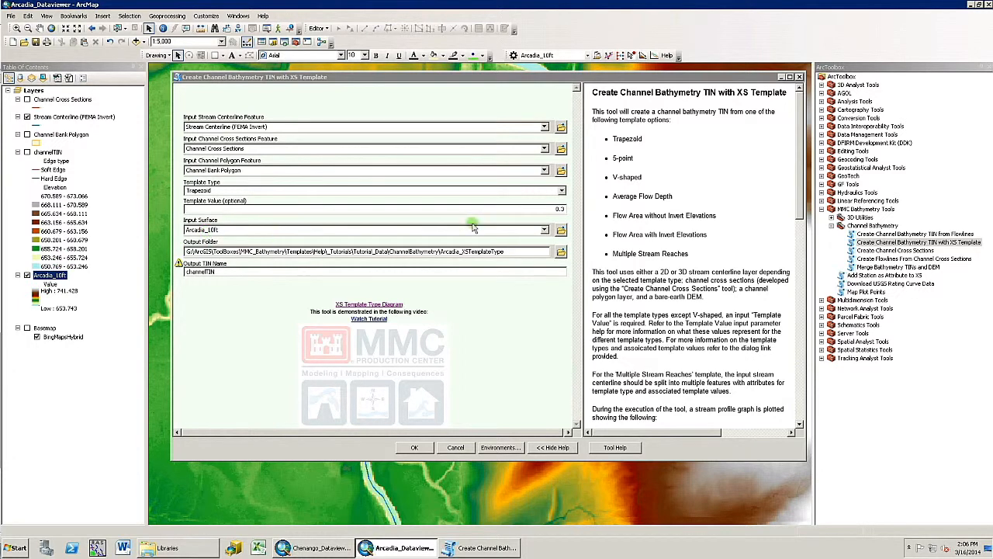
pyautogui.click(561, 190)
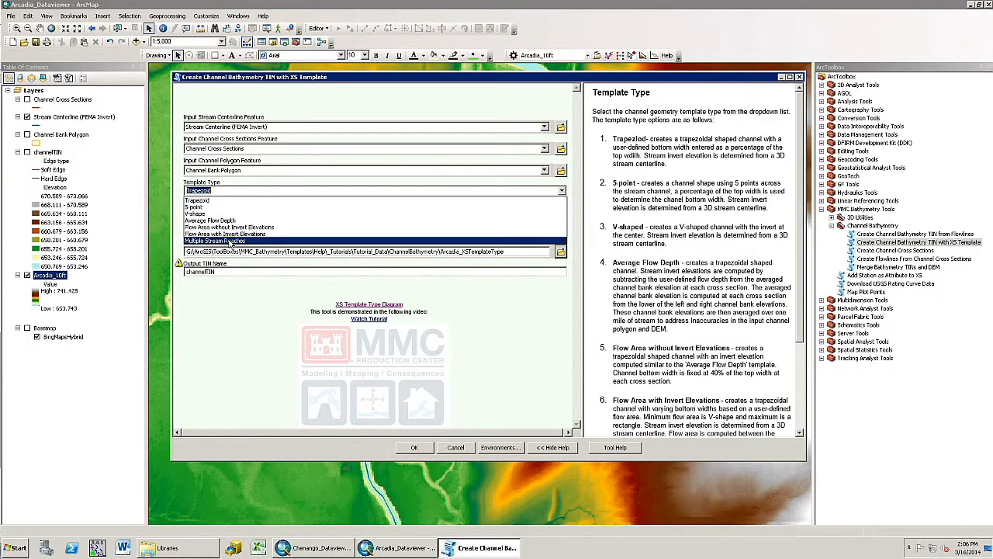
pyautogui.click(229, 241)
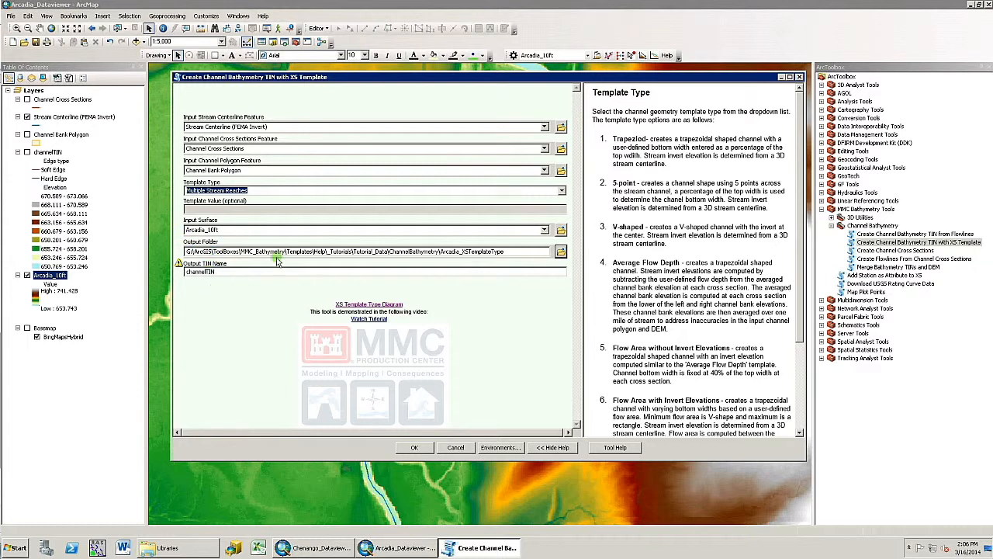
# Name the output TIN channelTIN_mult and run the tool.
pyautogui.click(384, 270)
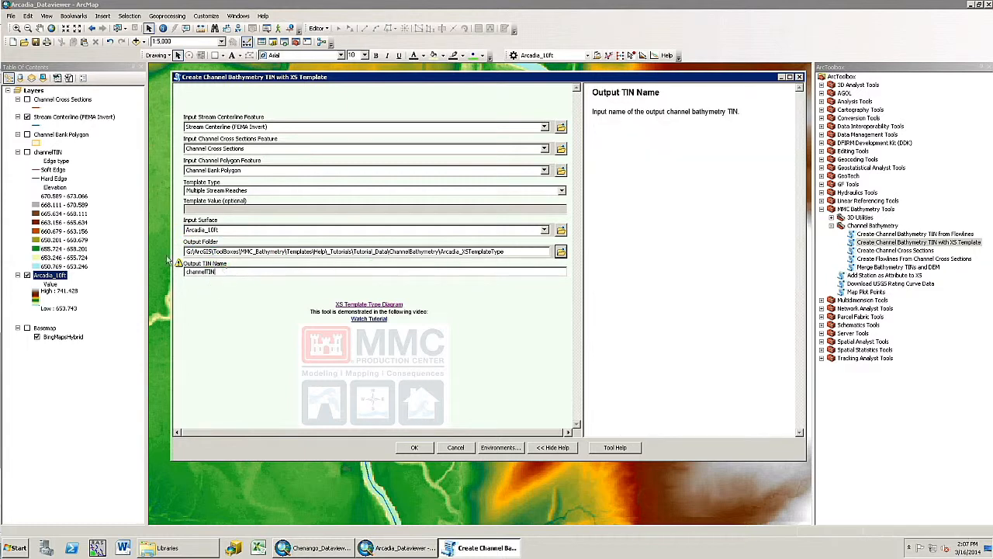
pyautogui.write('_mult')
pyautogui.click(206, 318)
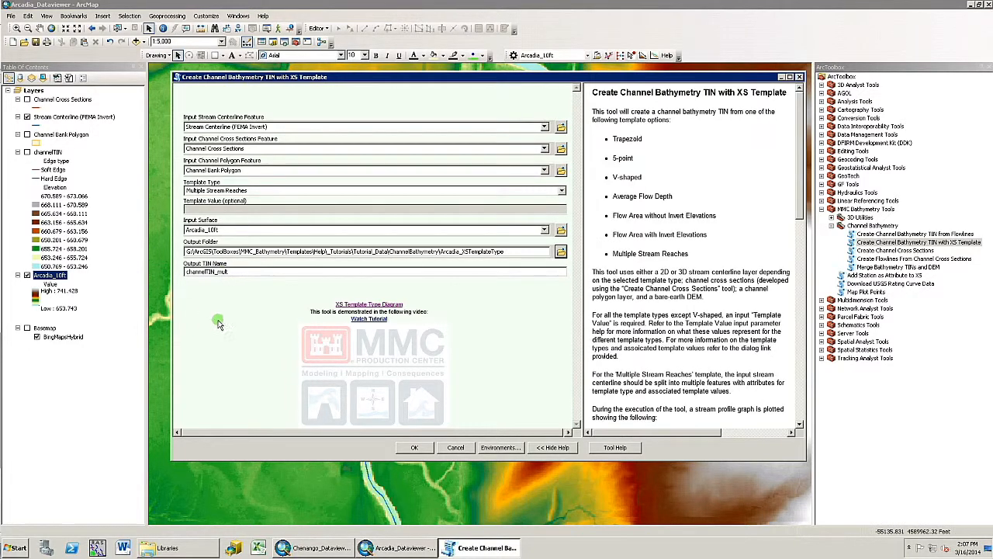
pyautogui.click(414, 448)
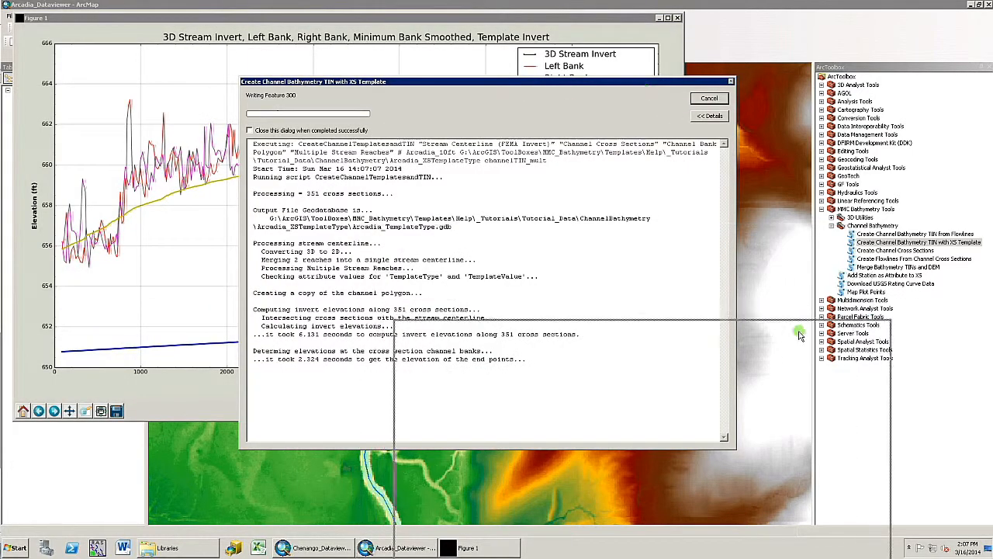
# Close the stream invert and bank elevation figure, and close the tool's progress window once the run has completed.
pyautogui.moveTo(646, 90); pyautogui.dragTo(795, 338)
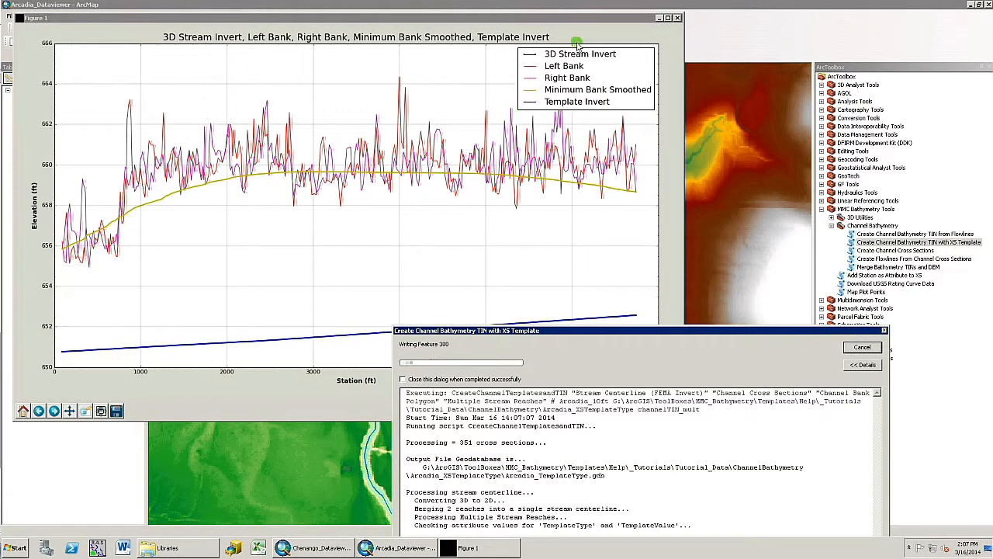
pyautogui.click(678, 17)
pyautogui.moveTo(618, 330); pyautogui.dragTo(481, 77)
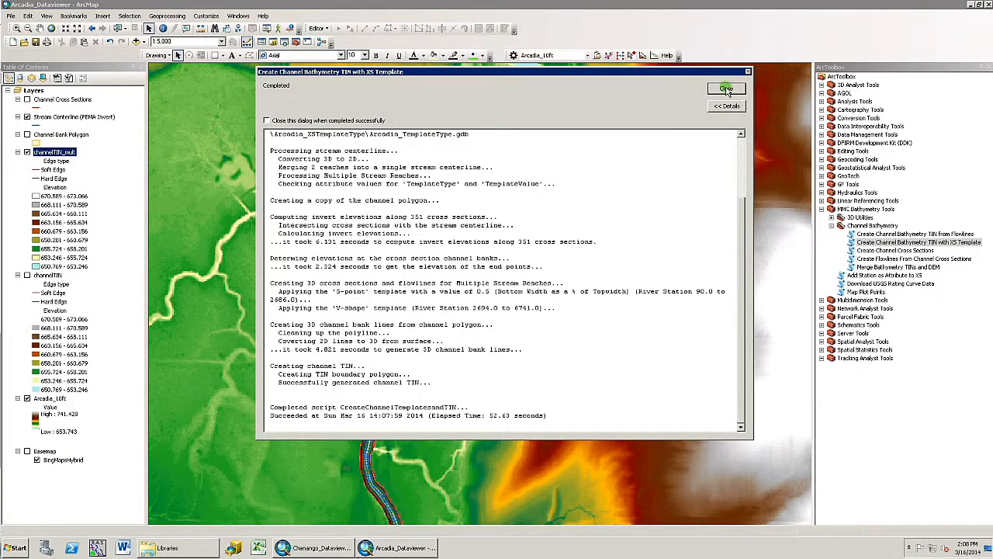
pyautogui.click(727, 89)
# Hide the Stream Centerline (FEMA Invert) layer to inspect the channelTIN_mult surface around the tributary junction.
pyautogui.click(16, 28)
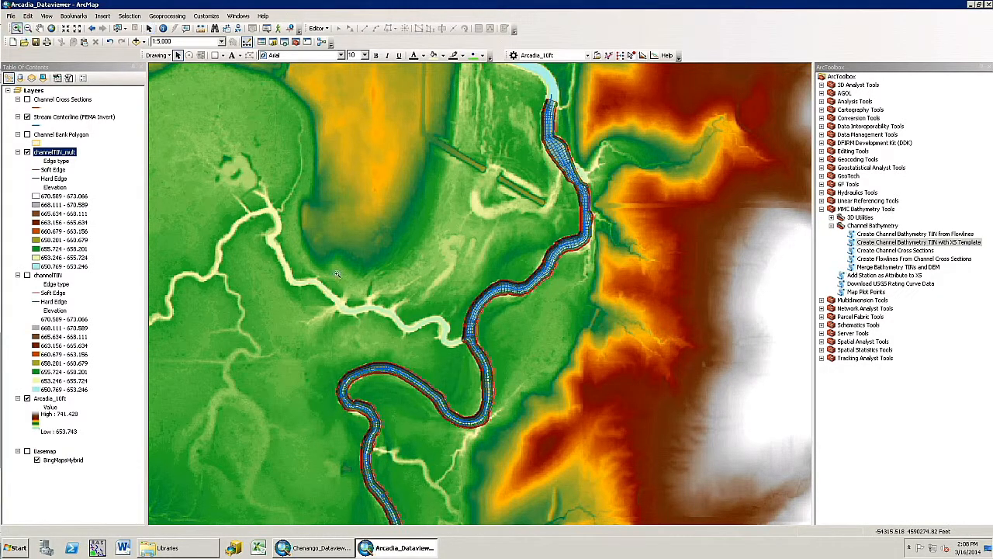
pyautogui.moveTo(346, 252); pyautogui.dragTo(562, 464)
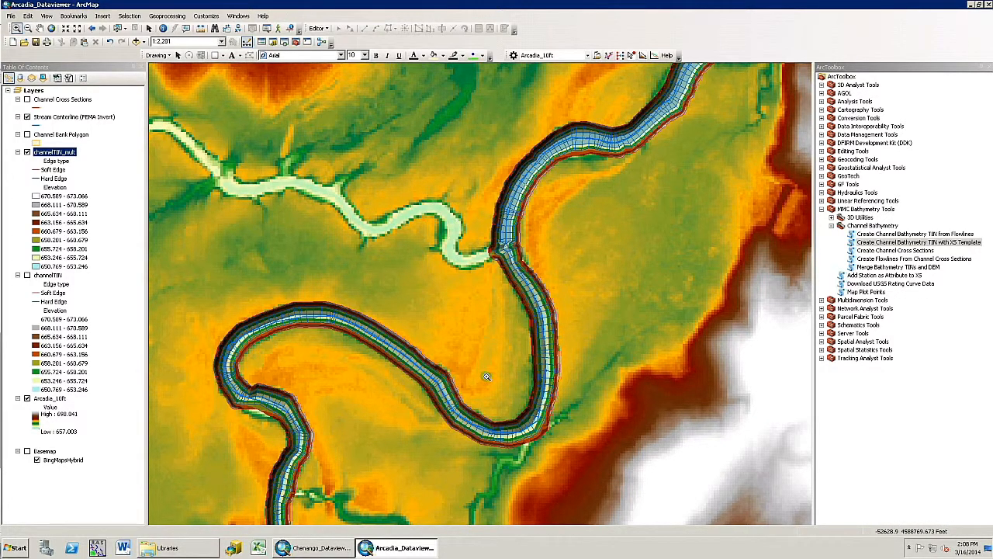
pyautogui.moveTo(422, 168); pyautogui.dragTo(643, 421)
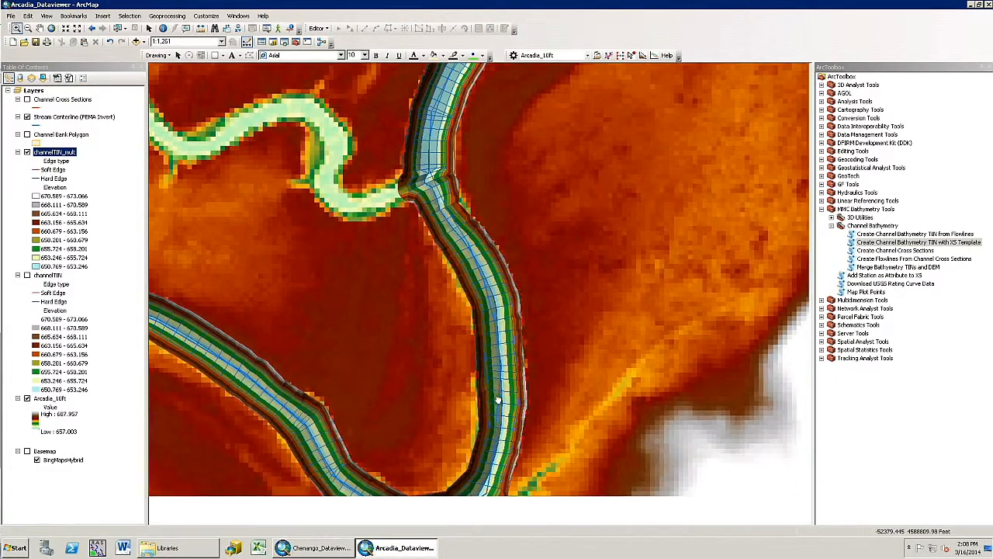
pyautogui.moveTo(499, 400); pyautogui.dragTo(516, 340)
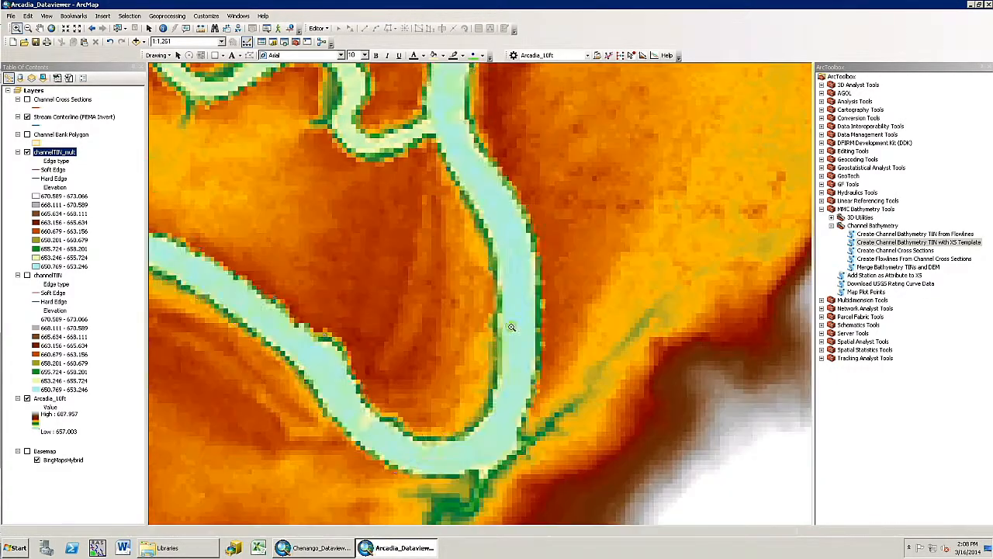
pyautogui.click(28, 118)
pyautogui.moveTo(379, 177); pyautogui.dragTo(330, 324)
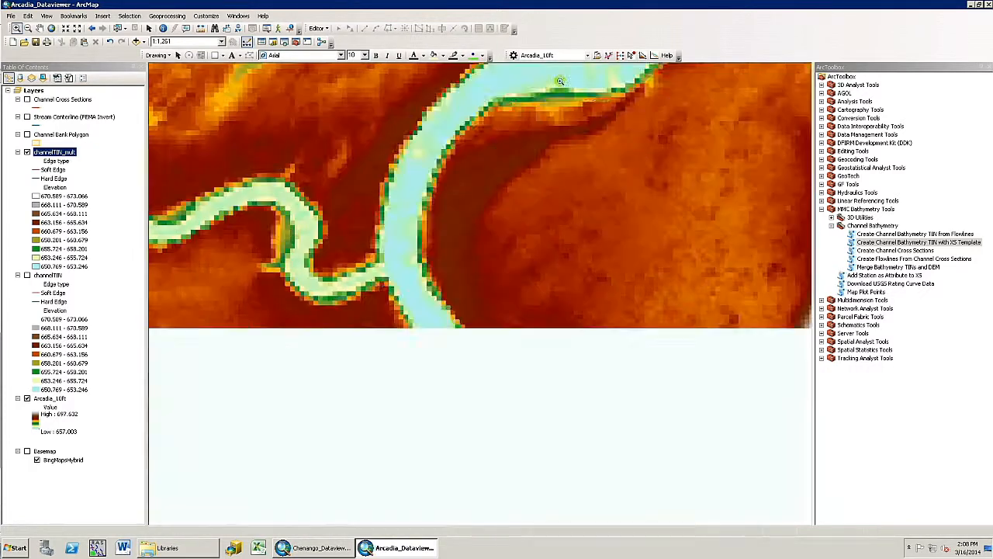
# Make channelTIN_mult the active 3D Analyst surface, plot a cross-section line across the channel north of the tributary junction, and close the plot.
pyautogui.click(588, 57)
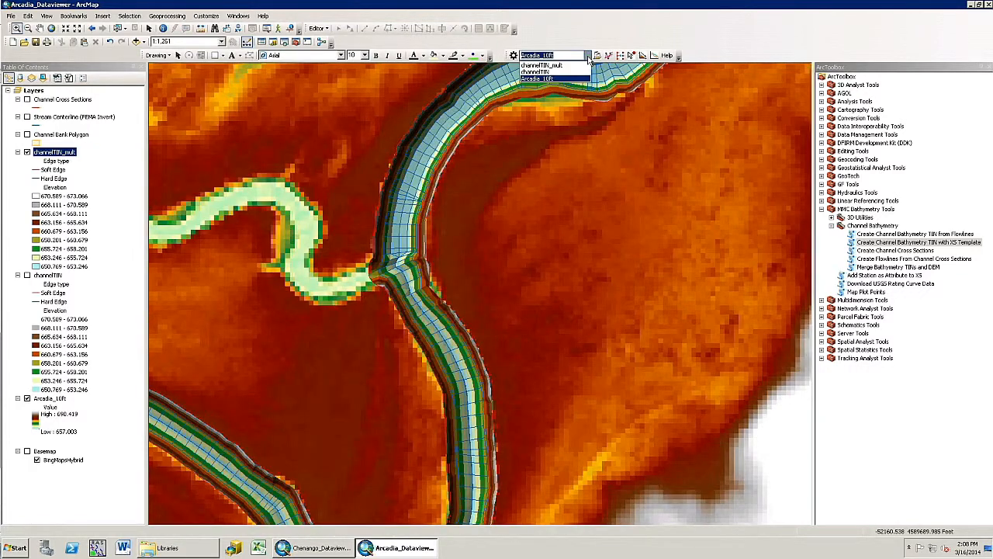
pyautogui.click(568, 66)
pyautogui.click(597, 55)
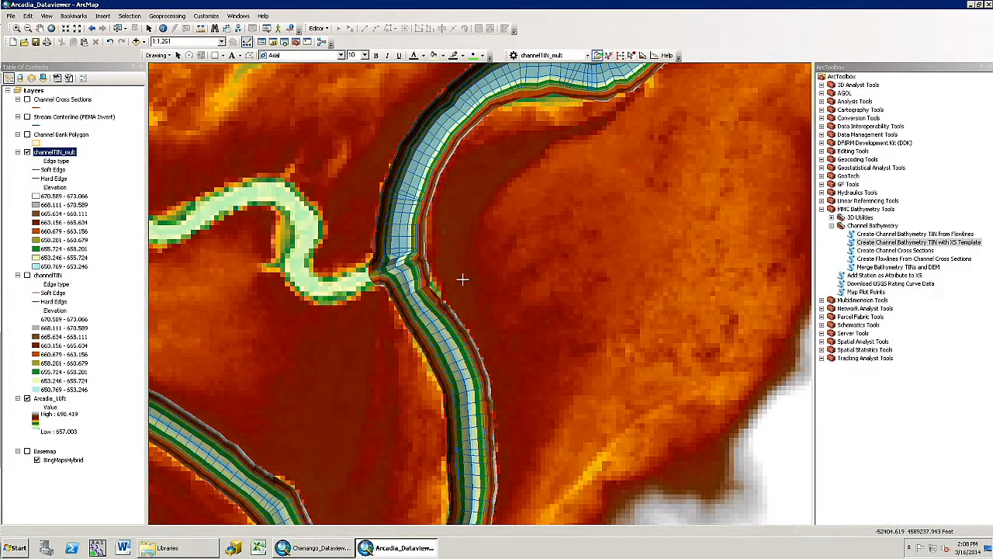
pyautogui.click(445, 194)
pyautogui.doubleClick(364, 158)
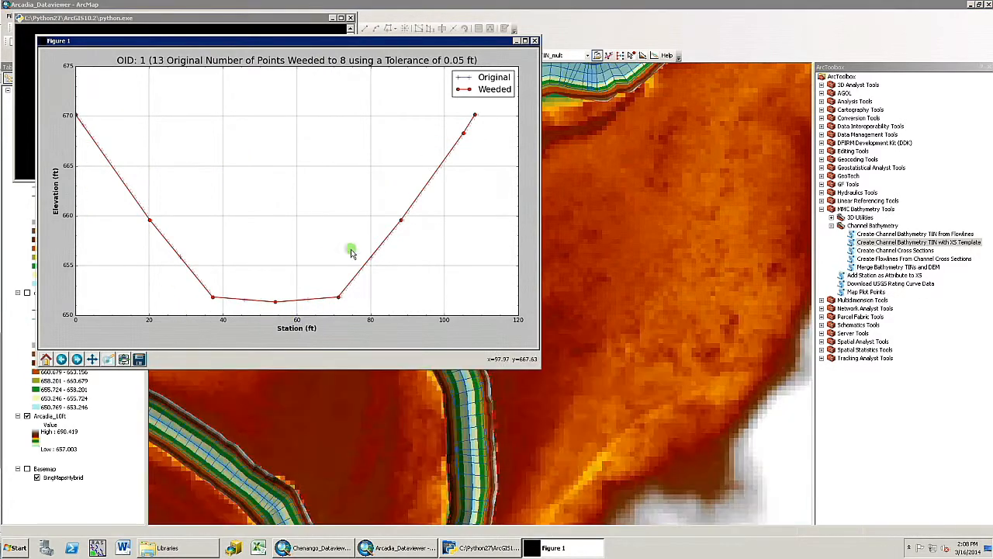
pyautogui.click(535, 41)
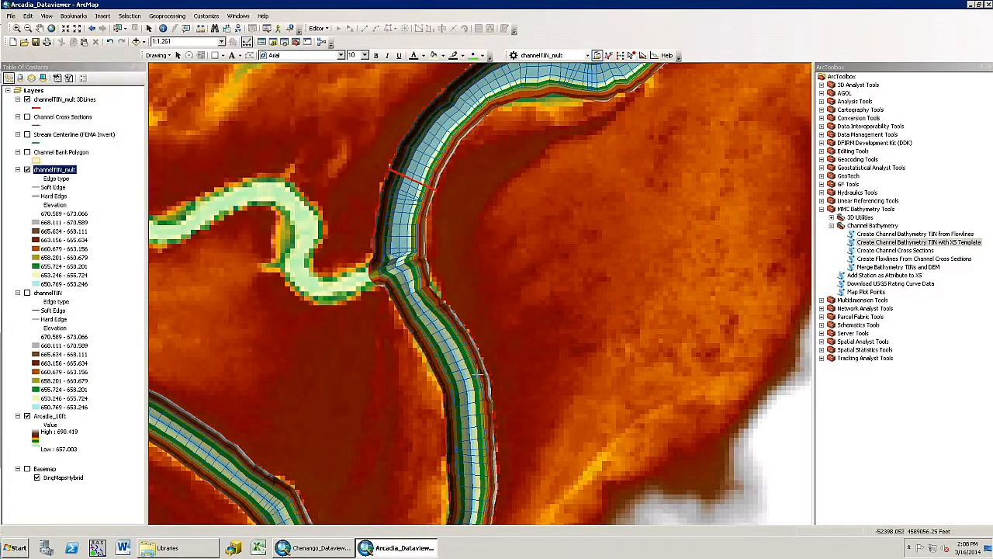
# Plot another channelTIN_mult cross-section across the channel south of the tributary junction and close its figure.
pyautogui.click(410, 378)
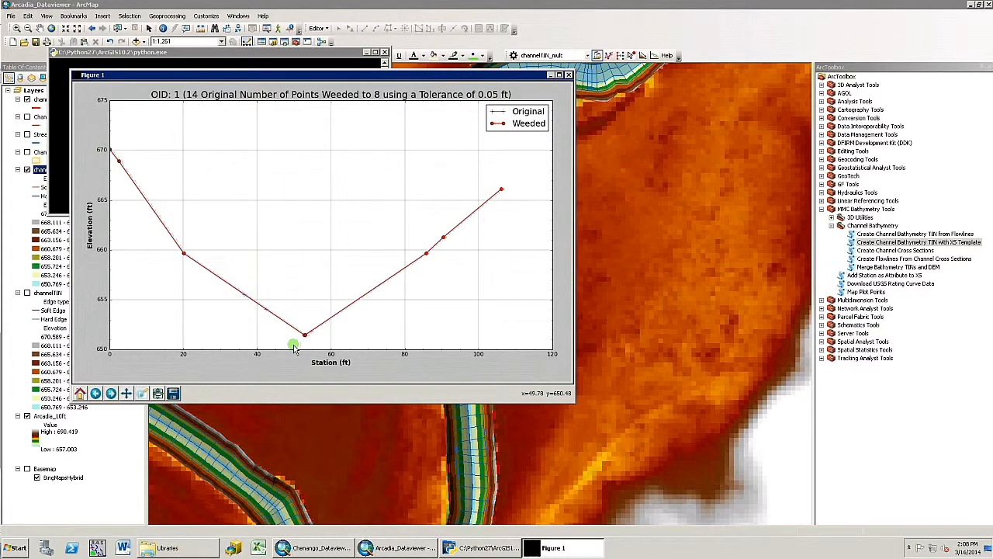
pyautogui.click(569, 74)
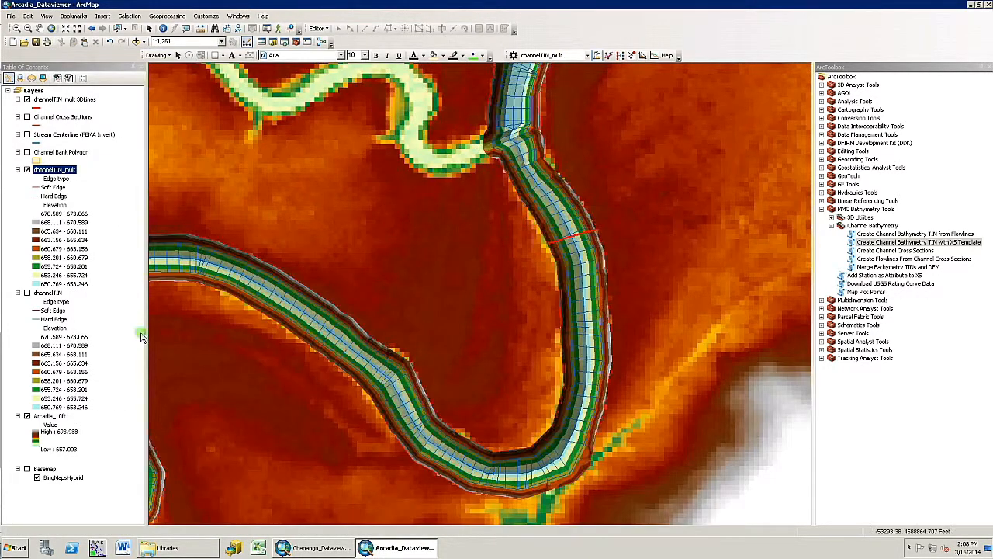